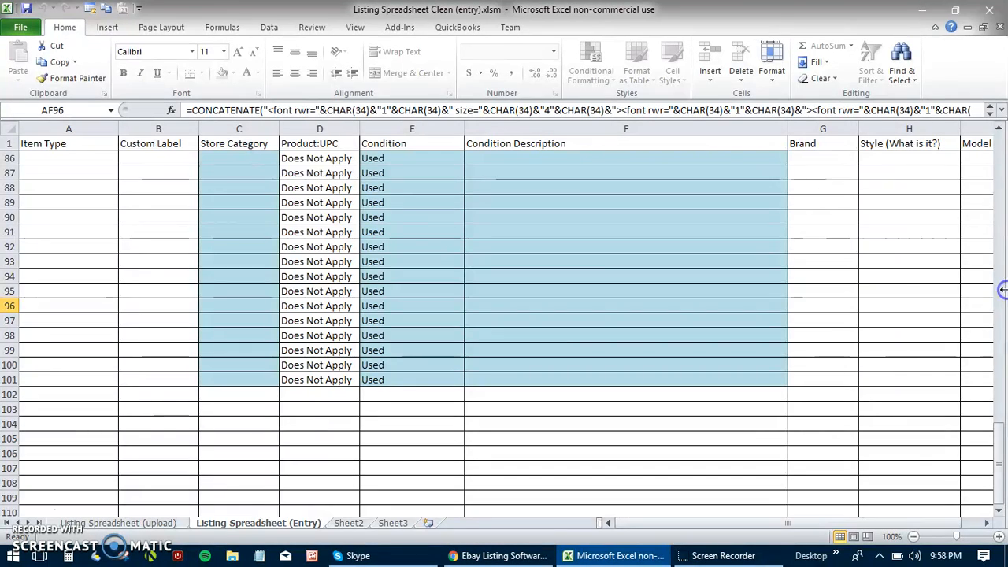
Step: Set the item type in row 2 to Shoes and enter A0000 as its custom label
{"action": "left_click_drag", "start_coordinate": [998, 433], "coordinate": [998, 139]}
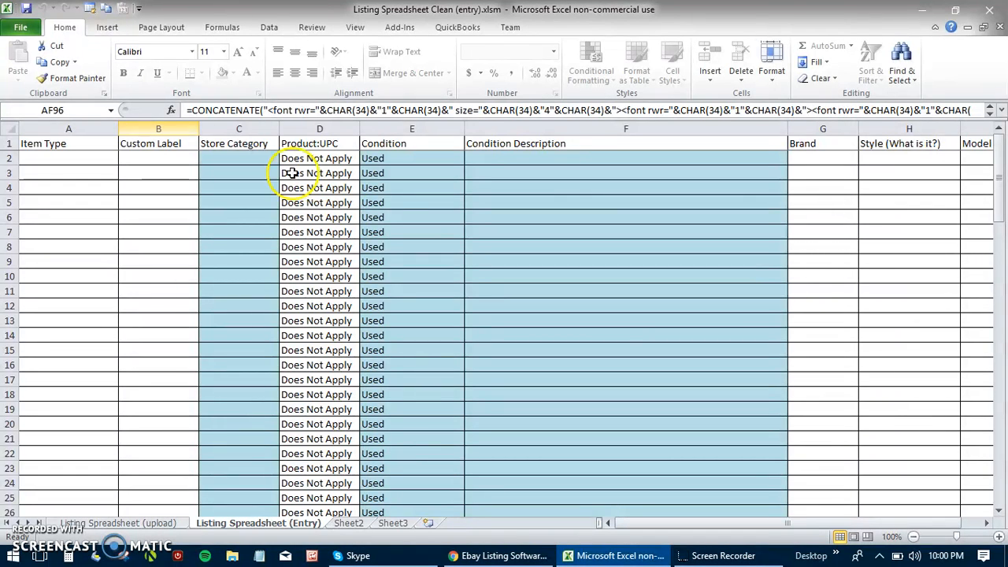
{"action": "left_click", "coordinate": [95, 161]}
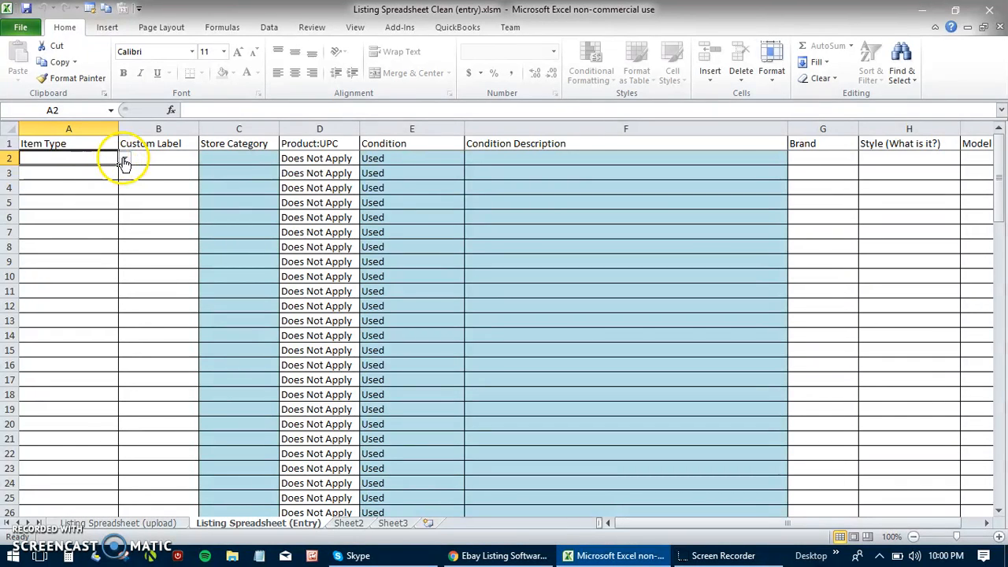
{"action": "left_click", "coordinate": [125, 161]}
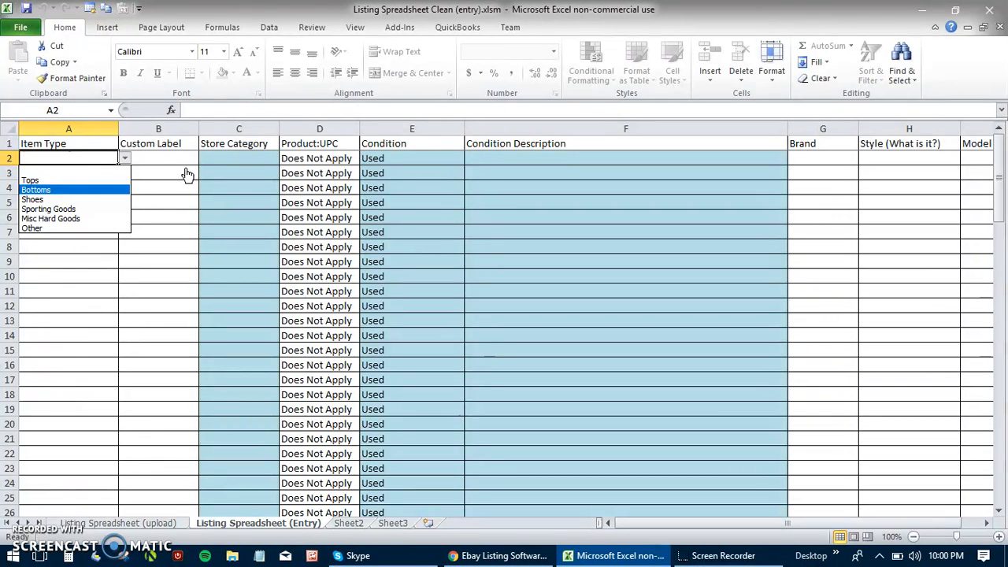
{"action": "left_click", "coordinate": [75, 203]}
{"action": "key", "text": "Tab"}
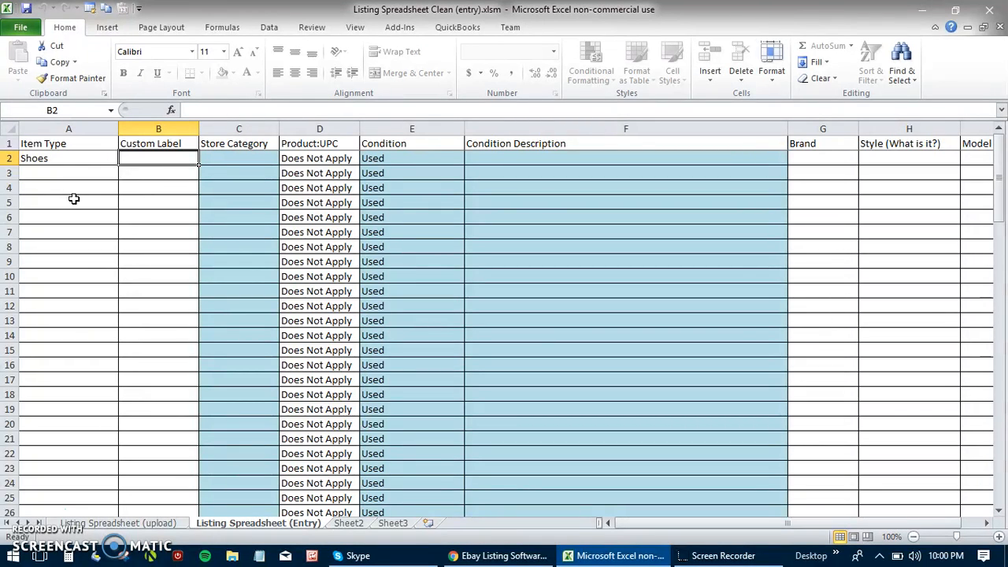
{"action": "type", "text": "A0000"}
{"action": "key", "text": "Tab"}
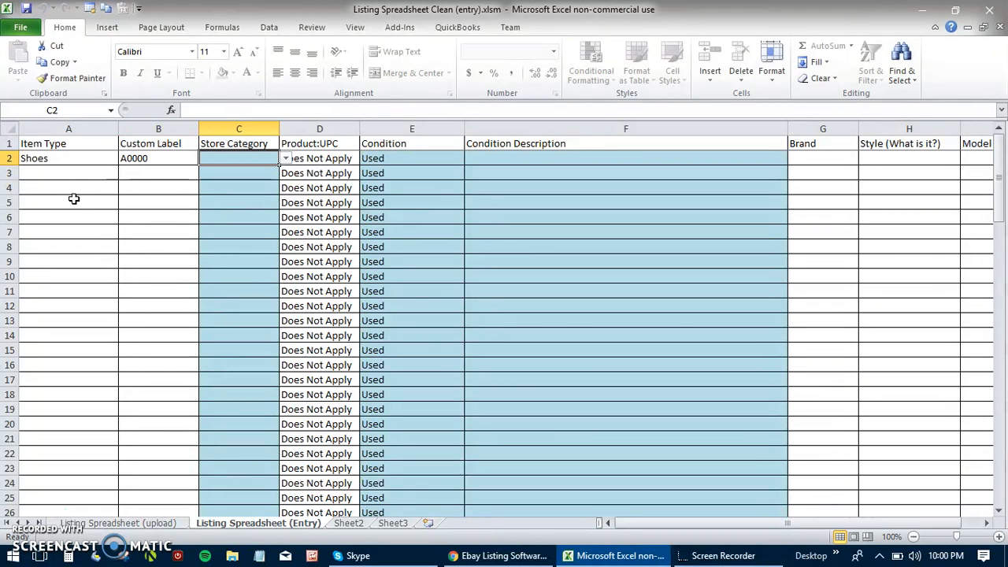
Step: Set row 2's store category to the Shoes entry listed between Shirts and Shorts
{"action": "left_click", "coordinate": [286, 159]}
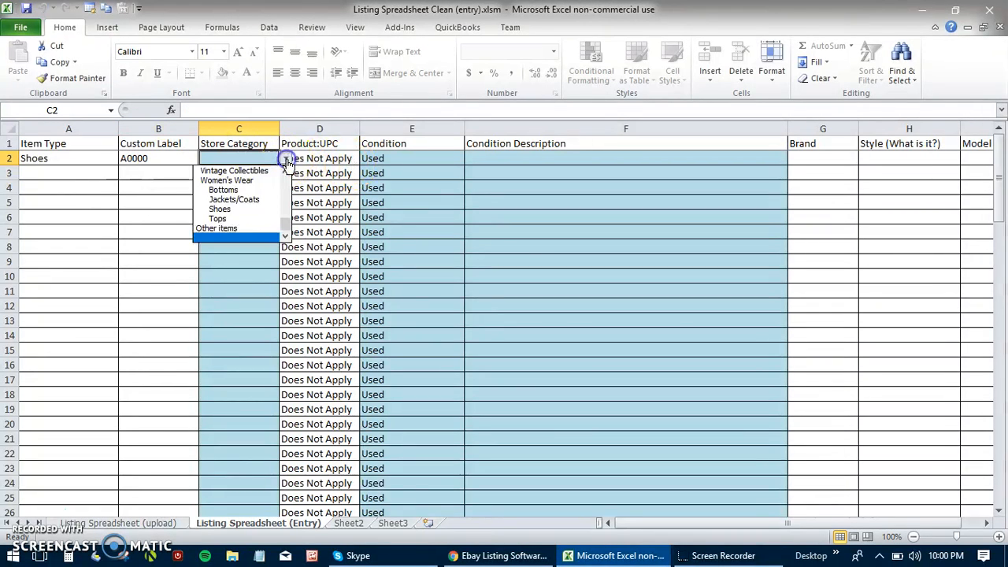
{"action": "left_click_drag", "start_coordinate": [285, 225], "coordinate": [285, 219]}
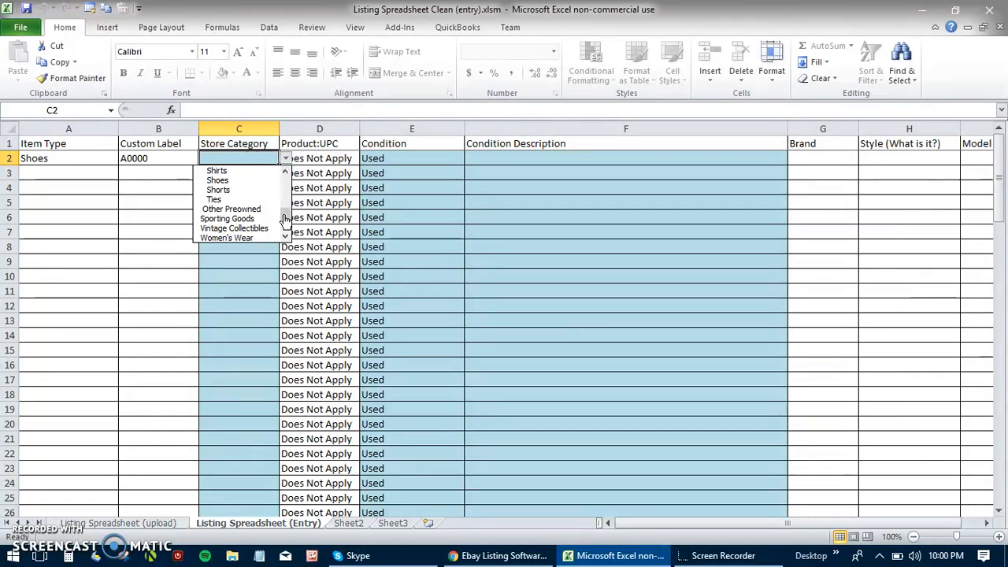
{"action": "left_click", "coordinate": [242, 180]}
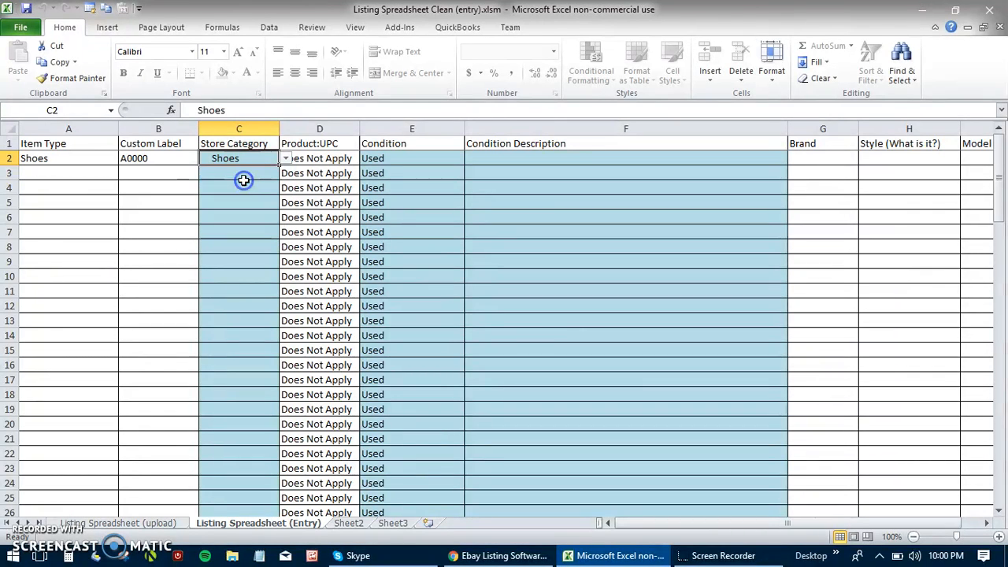
{"action": "key", "text": "Tab"}
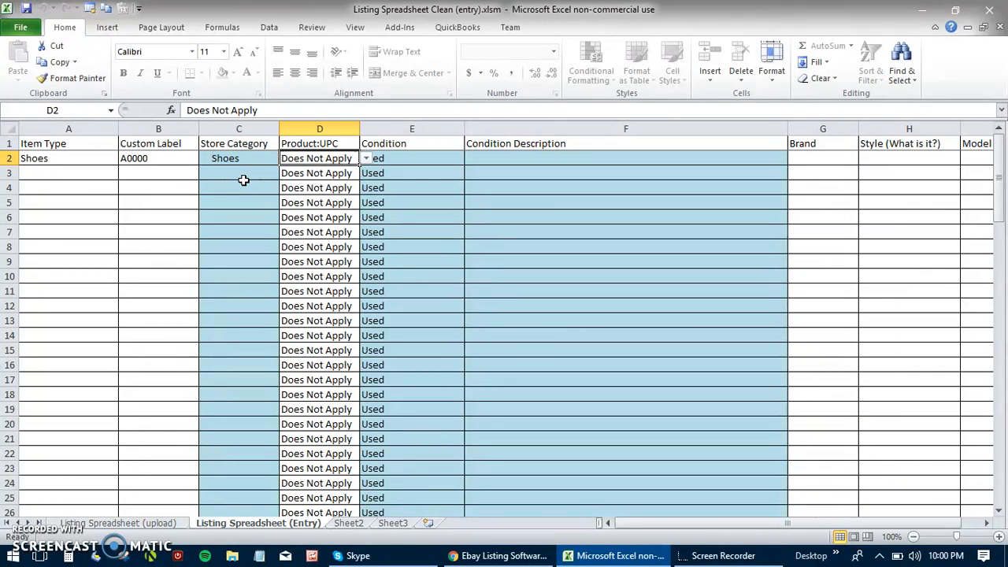
Step: Examine the available condition choices for the row 2 listing
{"action": "left_click", "coordinate": [246, 176]}
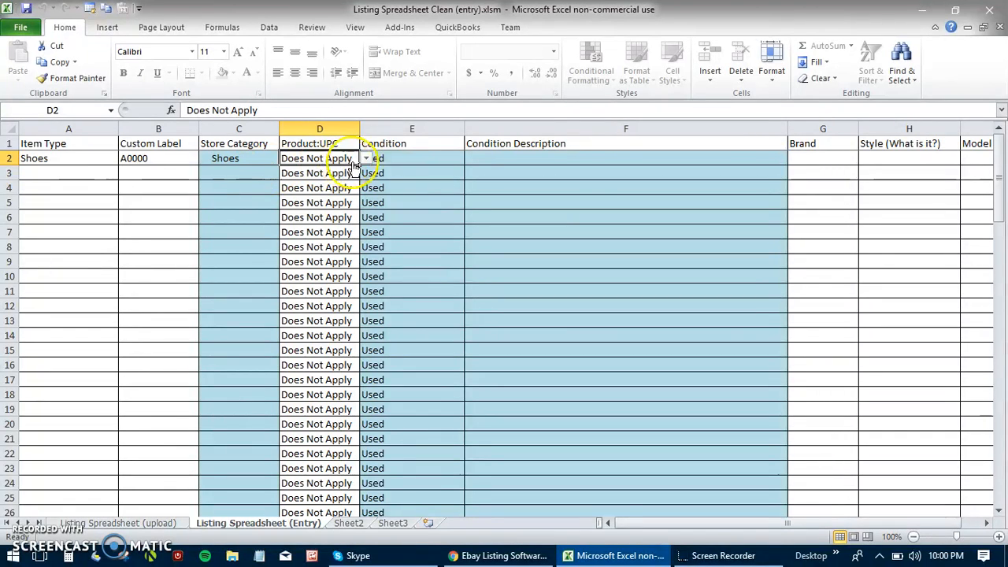
{"action": "left_click", "coordinate": [386, 160]}
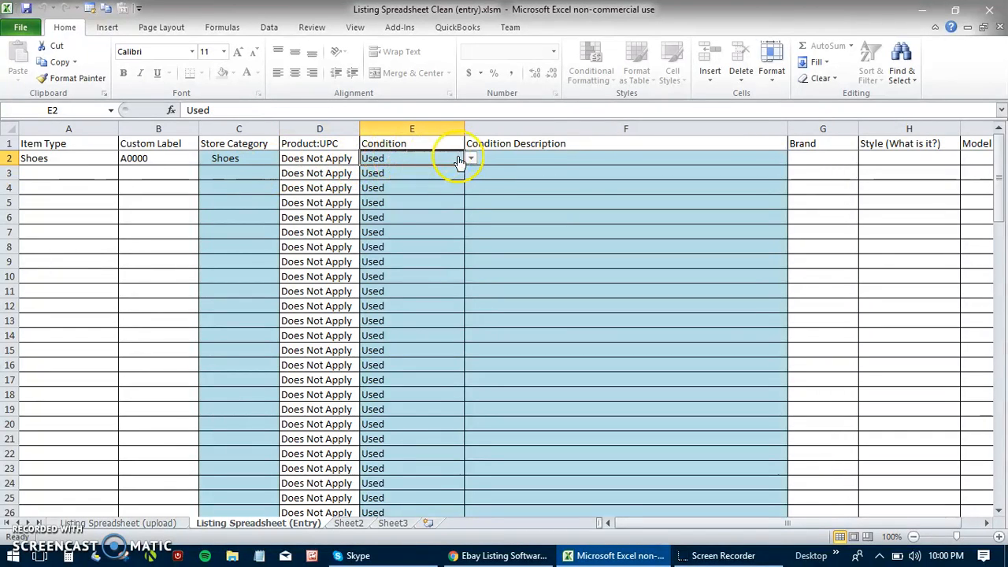
{"action": "left_click", "coordinate": [470, 160]}
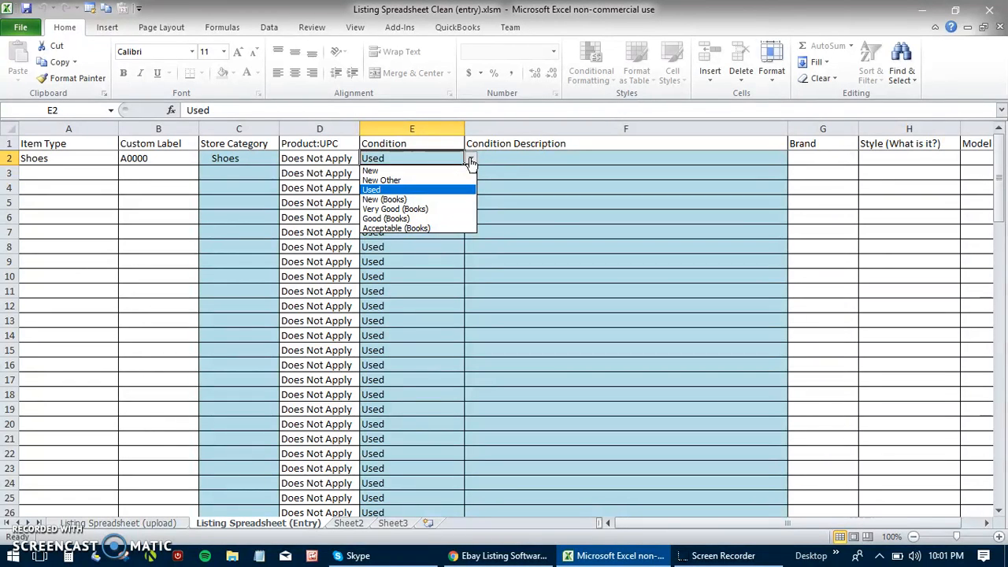
{"action": "left_click", "coordinate": [494, 151]}
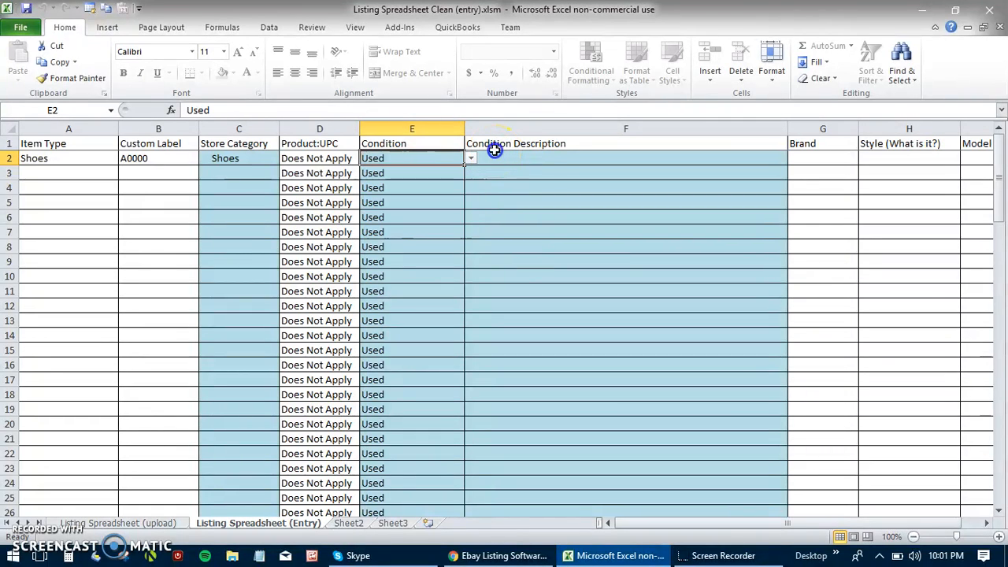
{"action": "left_click", "coordinate": [505, 159]}
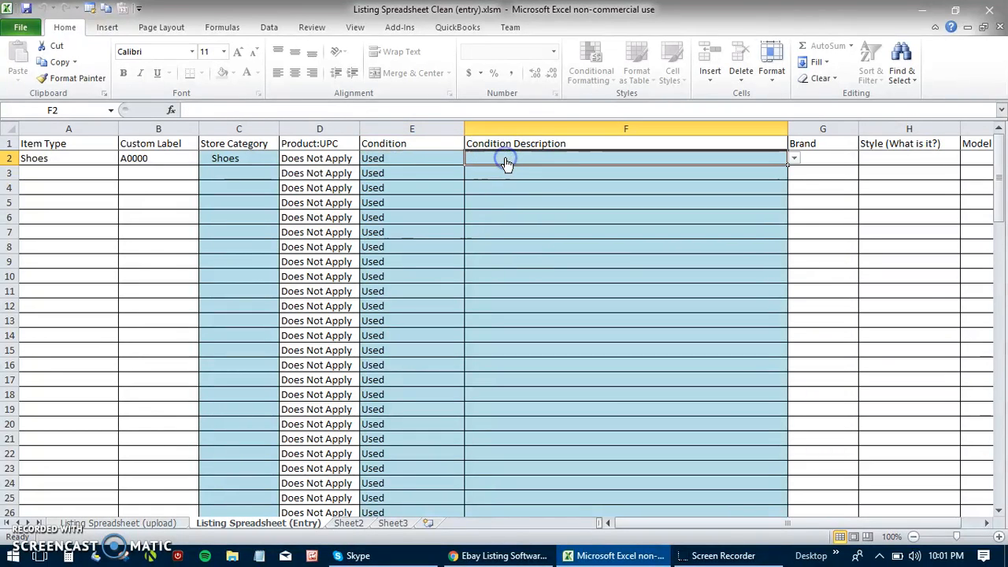
{"action": "left_click", "coordinate": [439, 158]}
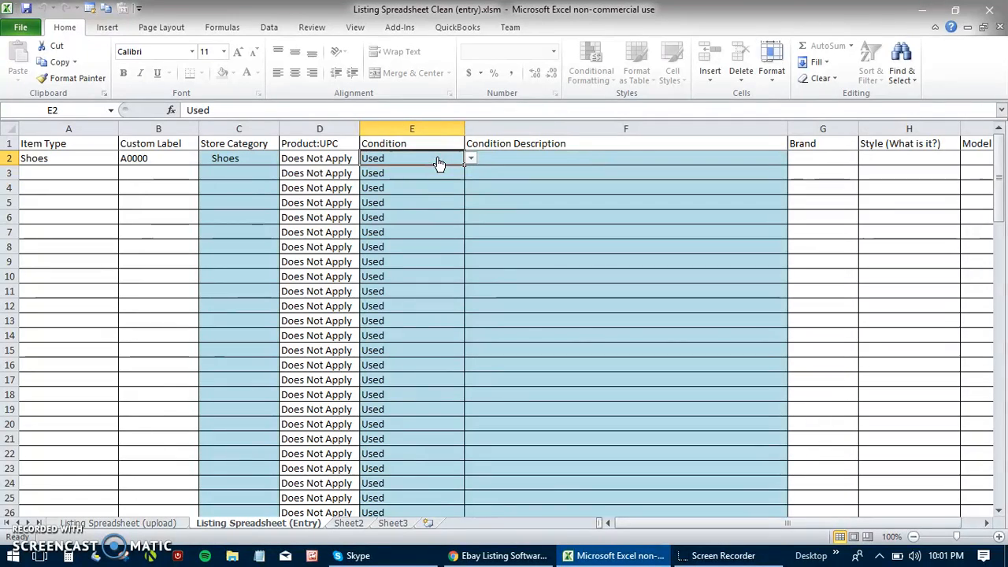
Step: Set row 2's condition description to the preset "Great preowned condition. See photos and description for details."
{"action": "left_click", "coordinate": [485, 155]}
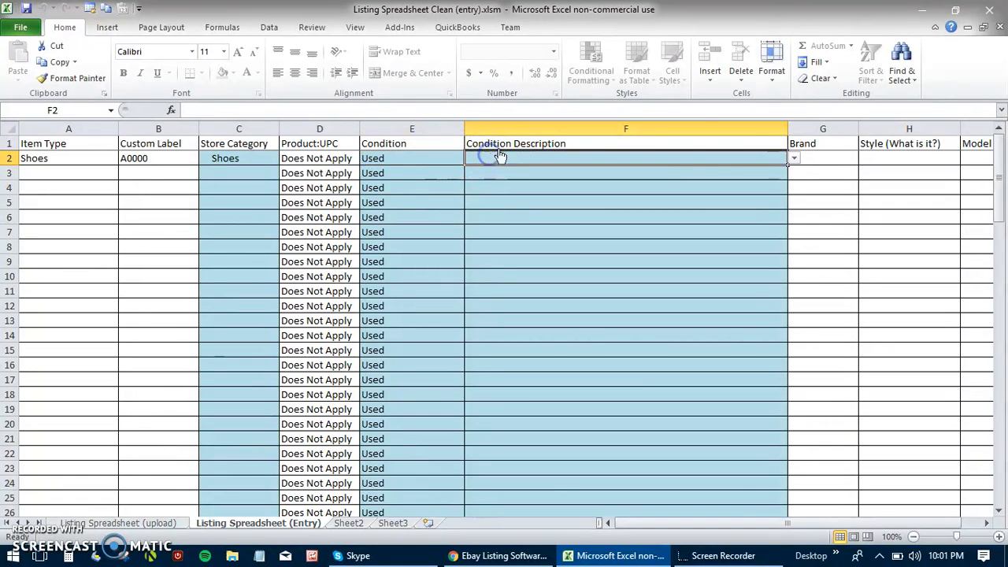
{"action": "left_click", "coordinate": [793, 159]}
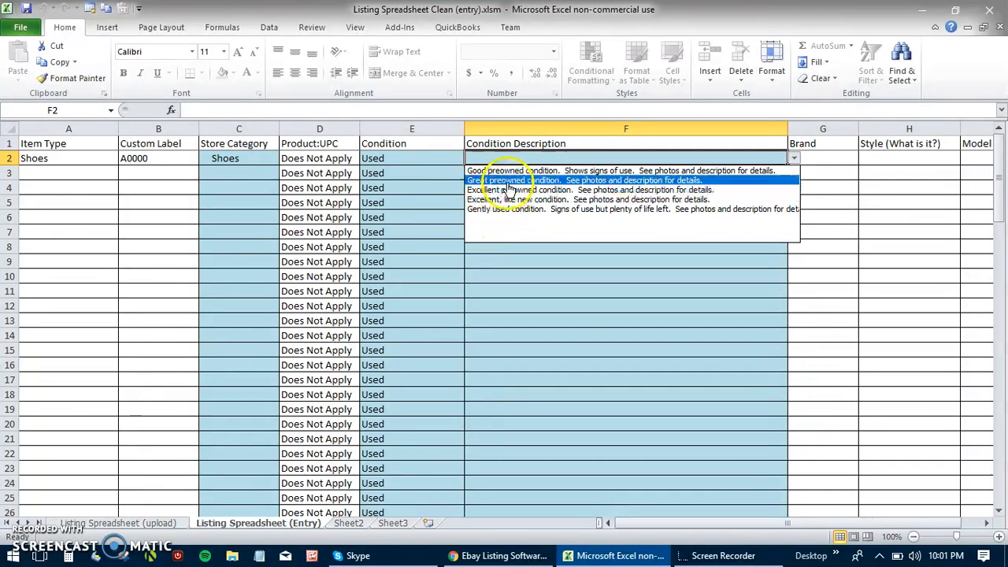
{"action": "left_click", "coordinate": [506, 181]}
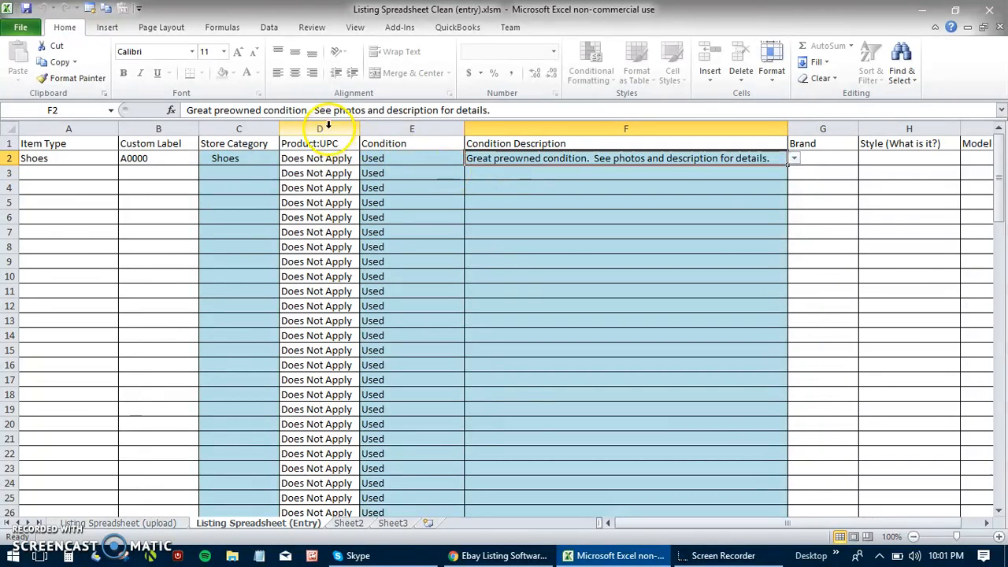
Step: Insert "Scuffs on heel." before "See photos" in row 2's condition description, enlarging the formula bar for the edit
{"action": "left_click_drag", "start_coordinate": [319, 122], "coordinate": [333, 153]}
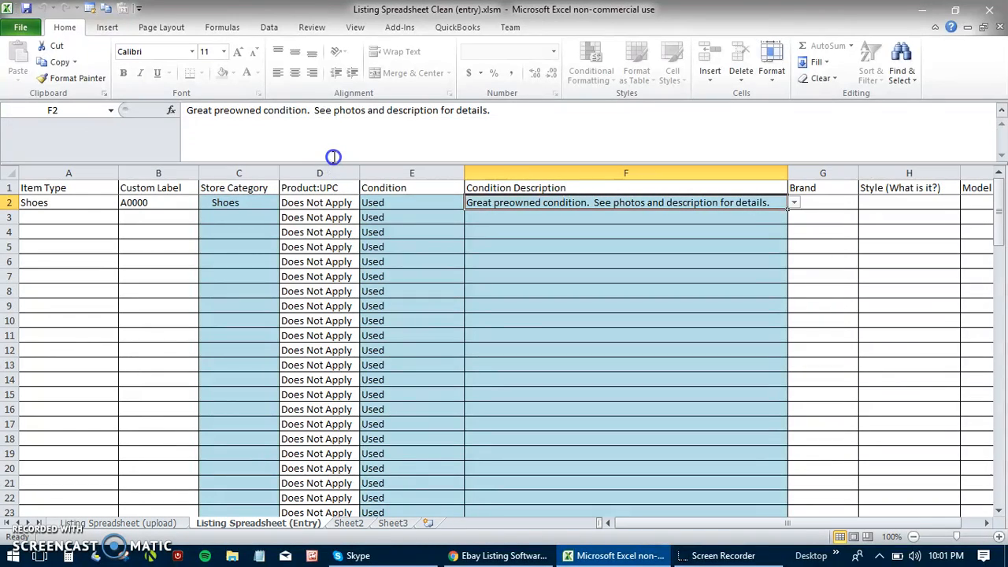
{"action": "left_click", "coordinate": [315, 113]}
{"action": "double_click", "coordinate": [319, 111]}
{"action": "left_click", "coordinate": [314, 113]}
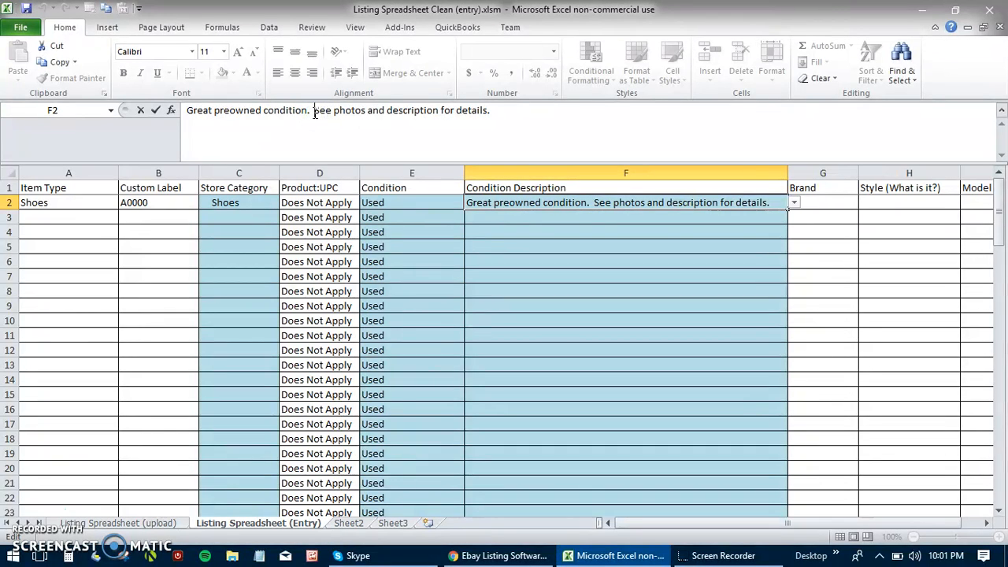
{"action": "type", "text": "Scuffs on h"}
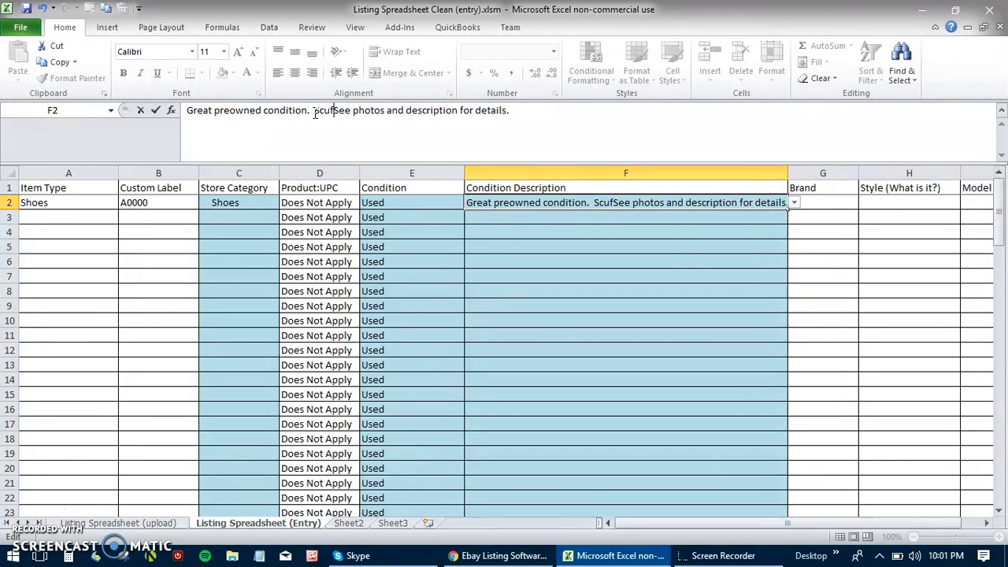
{"action": "type", "text": "eel."}
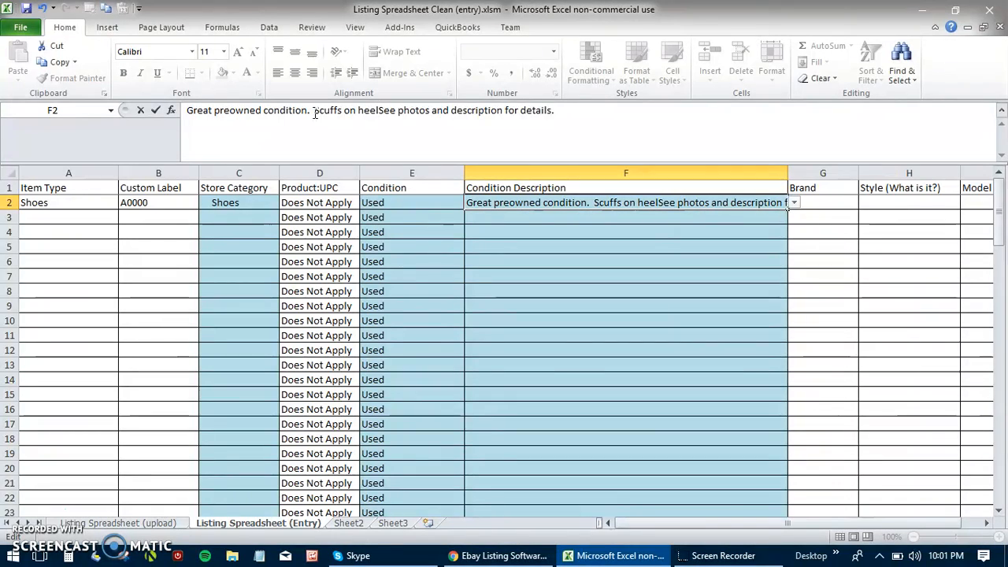
{"action": "key", "text": "Tab"}
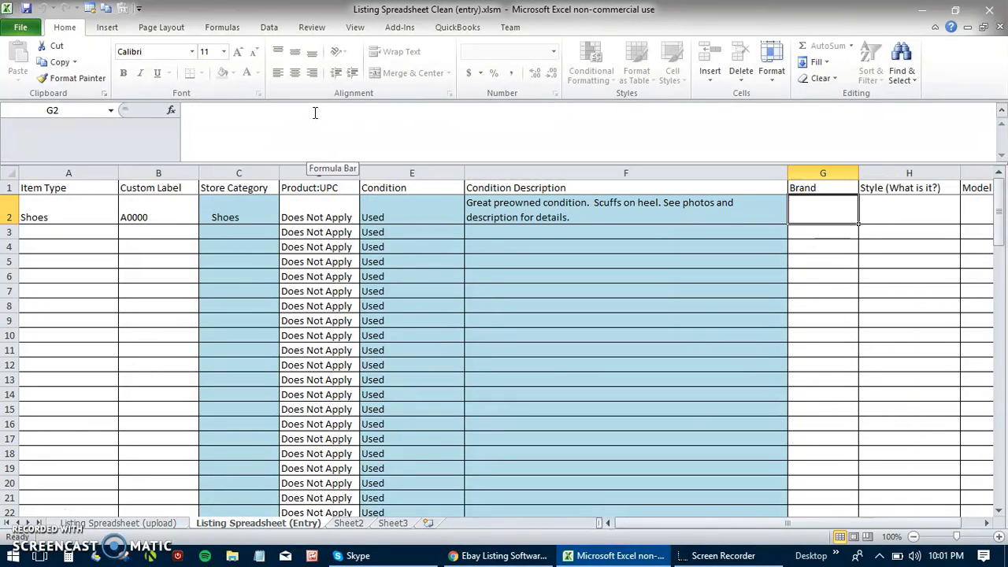
Step: Enter Nike as the brand and Running Shoe as the style in row 2
{"action": "type", "text": "Nike"}
{"action": "key", "text": "Tab"}
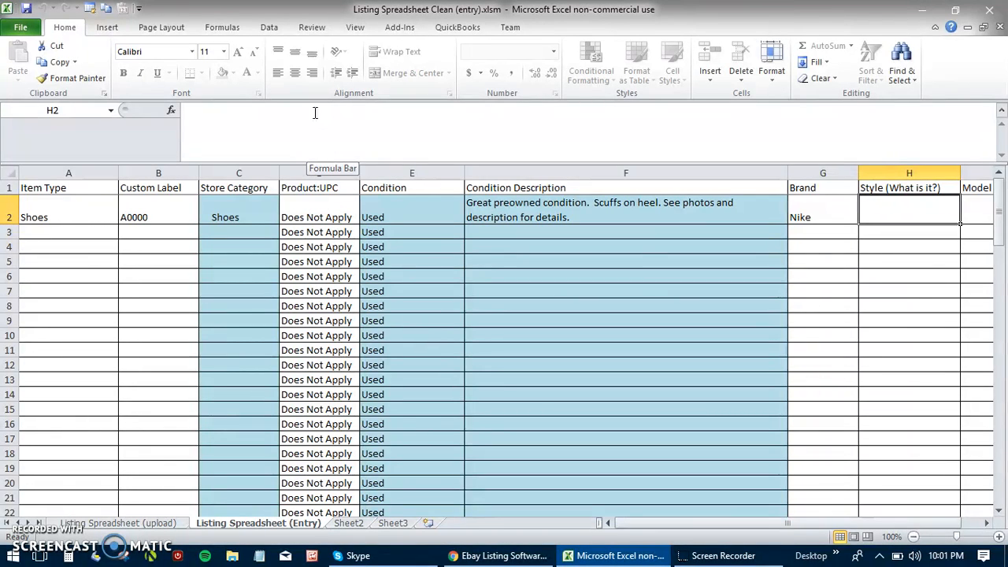
{"action": "type", "text": "Running Shoe"}
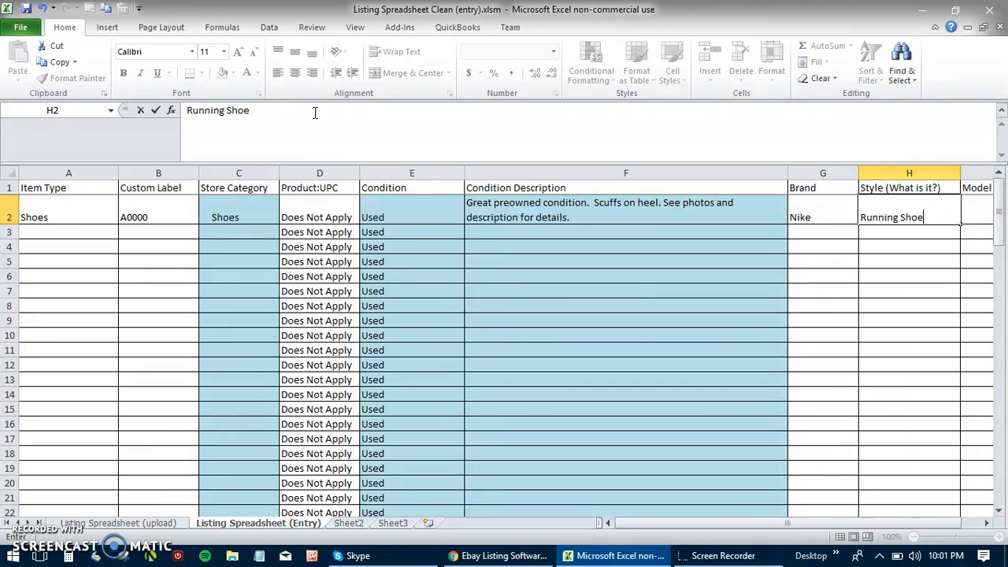
{"action": "key", "text": "Tab"}
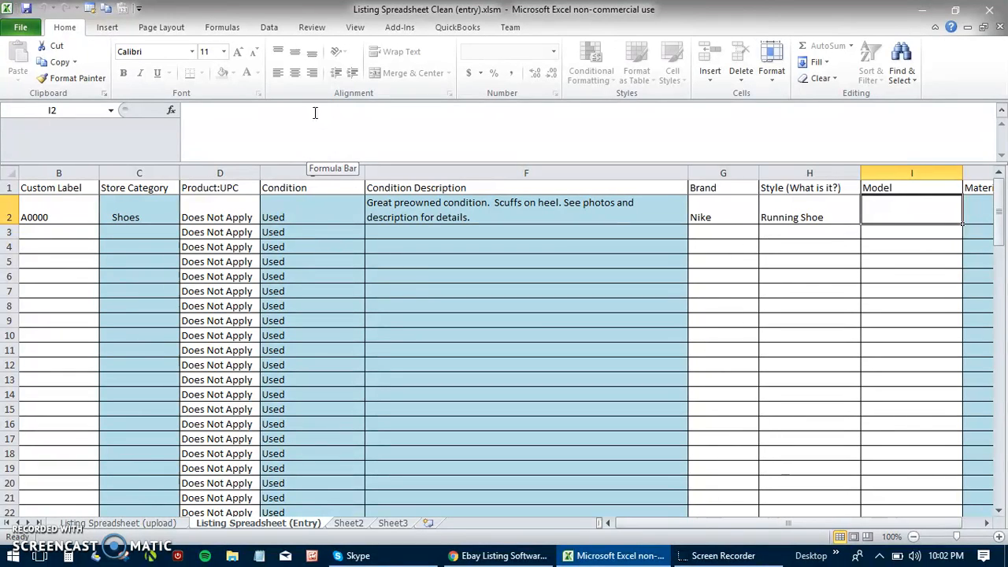
Step: Enter Free Run as the model and Synthetic as the material in row 2
{"action": "type", "text": "Free Run"}
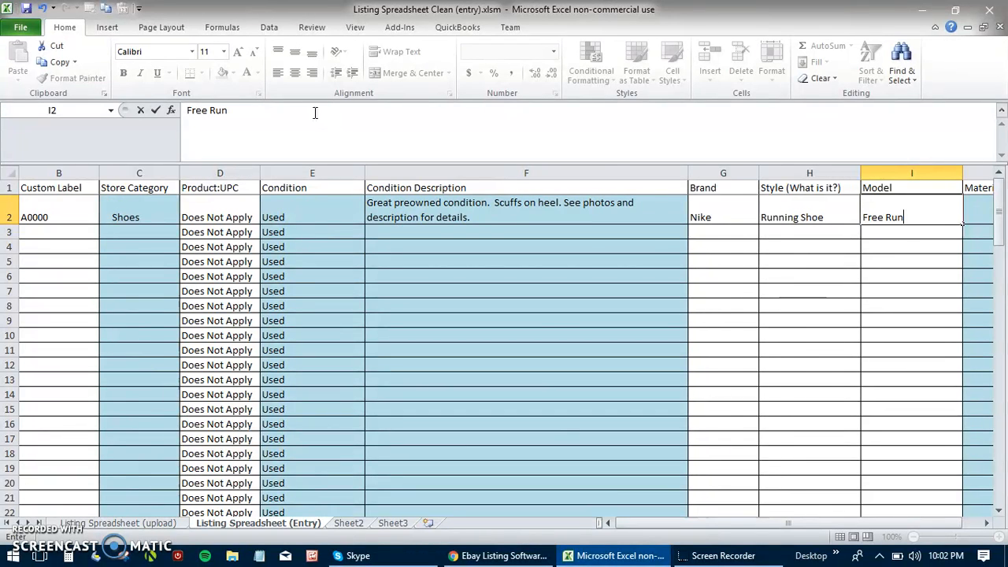
{"action": "key", "text": "Tab"}
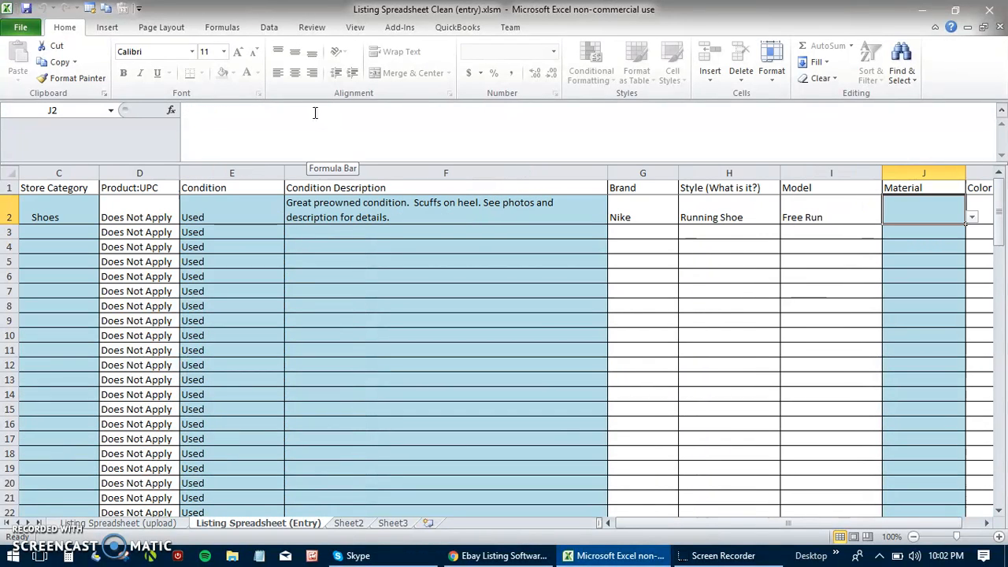
{"action": "type", "text": "Synthetic"}
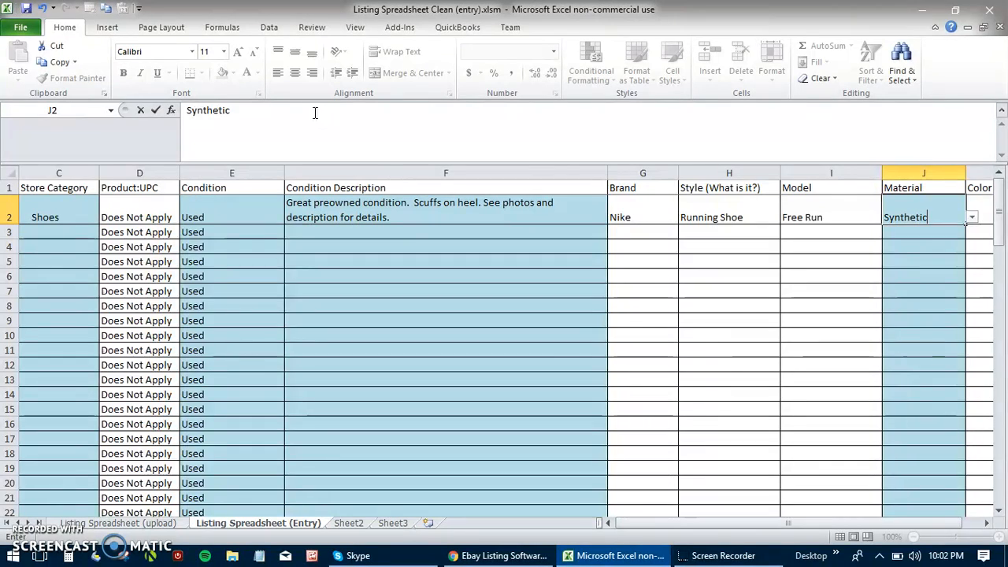
{"action": "key", "text": "Tab"}
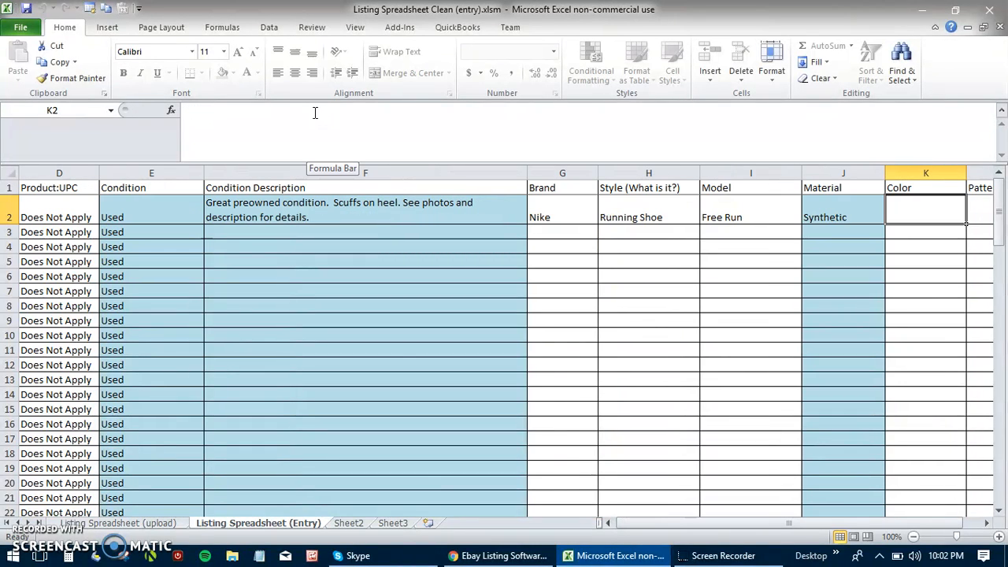
Step: Enter Blue as the color in row 2 and leave the pattern blank
{"action": "type", "text": "Blue"}
{"action": "key", "text": "Tab"}
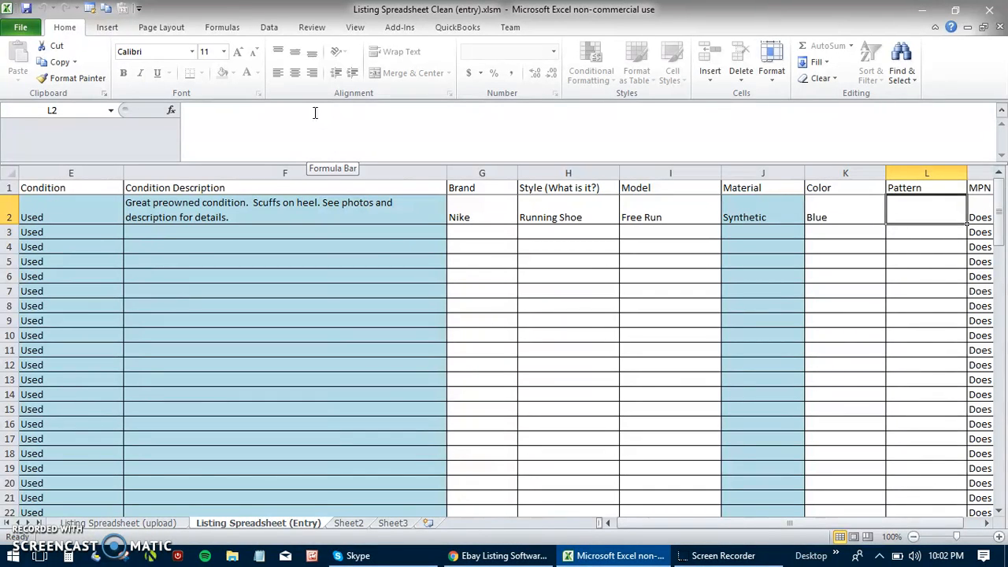
{"action": "key", "text": "Tab"}
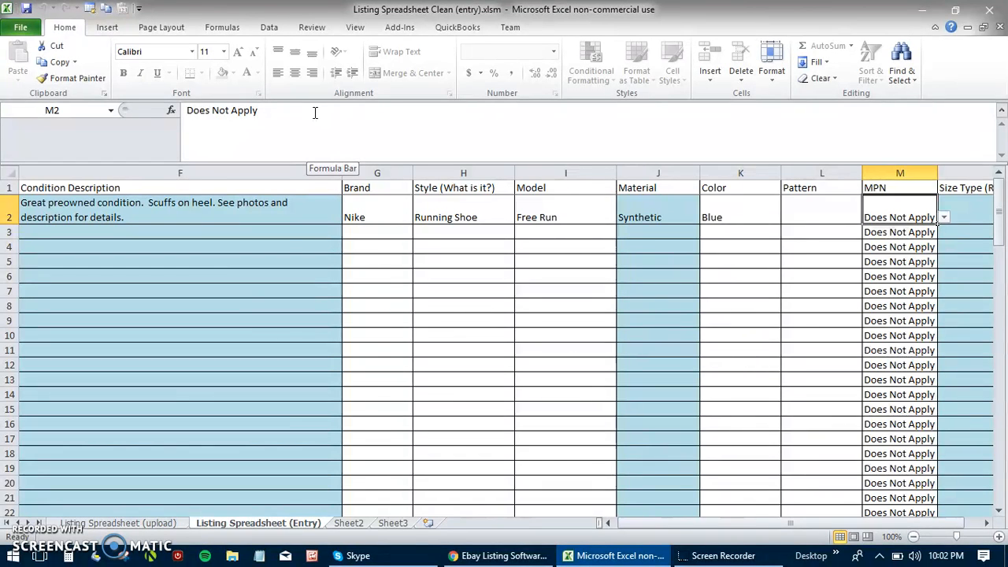
Step: Enter Mens as the gender and 11 M as the US shoe size in row 2, leaving the size type blank
{"action": "key", "text": "Tab"}
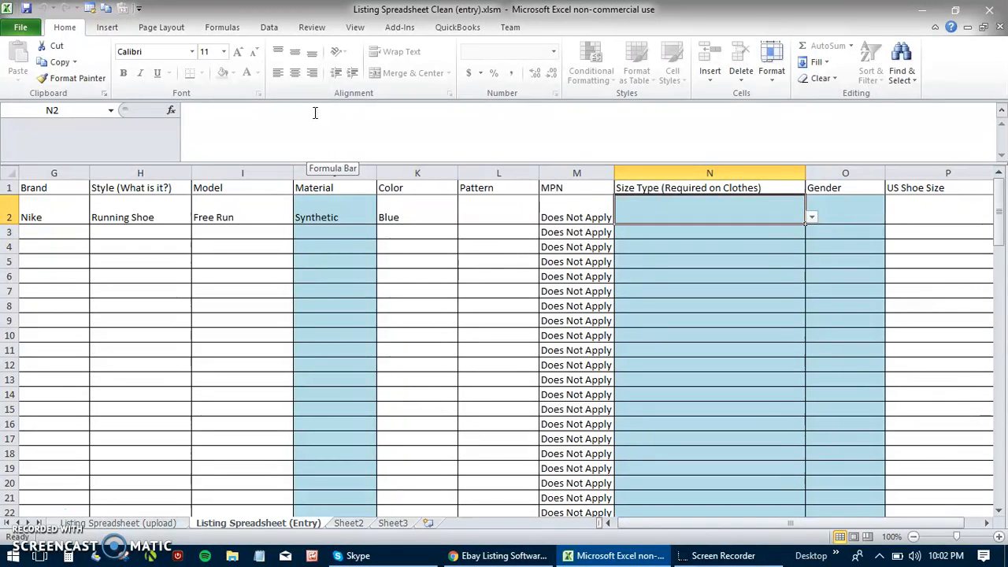
{"action": "key", "text": "Tab"}
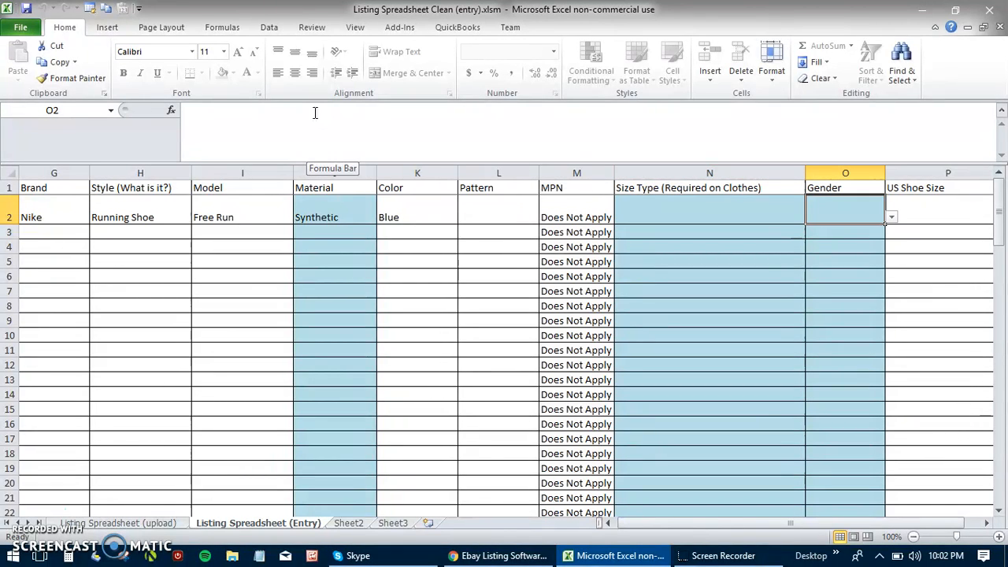
{"action": "type", "text": "Mens"}
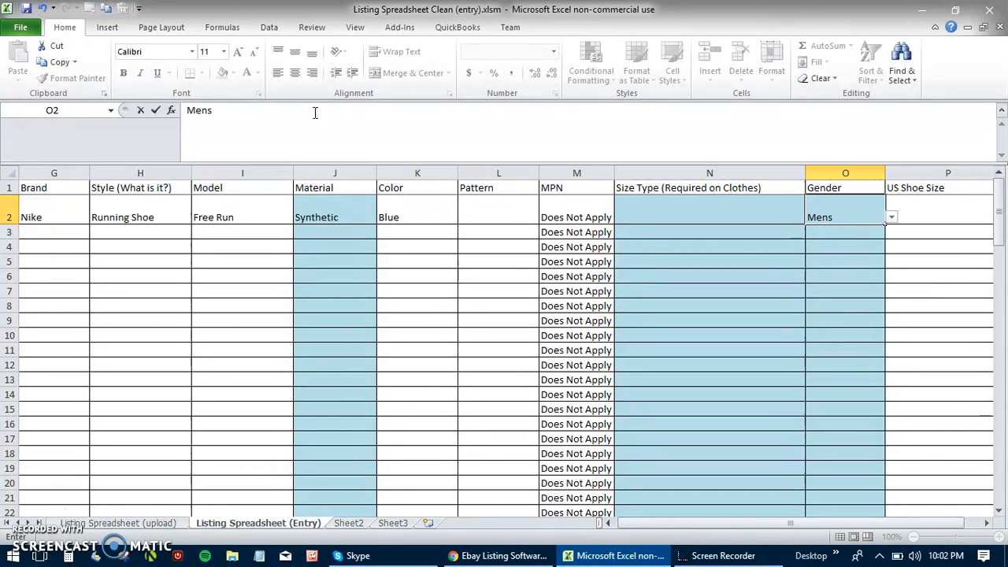
{"action": "key", "text": "Tab"}
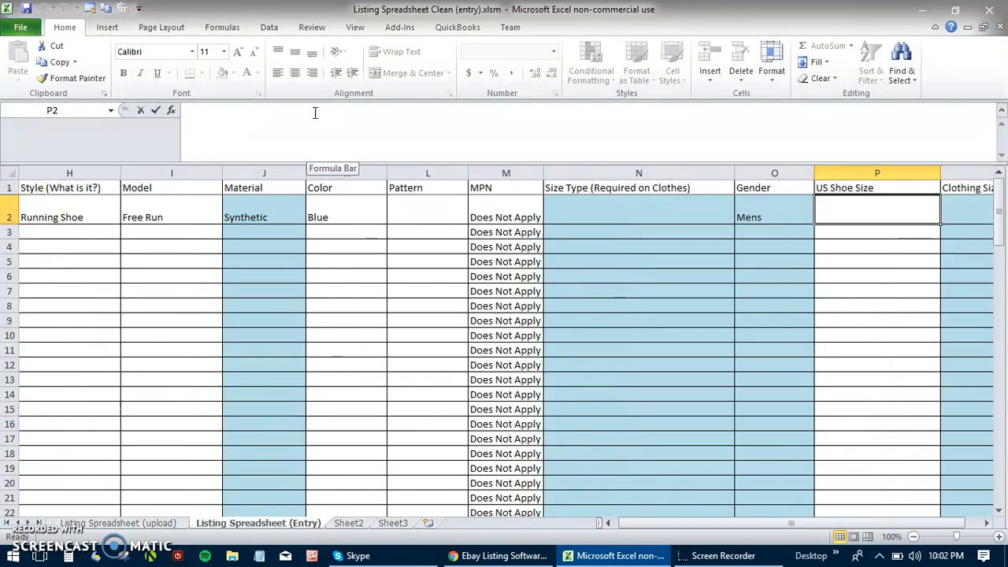
{"action": "type", "text": "11 M"}
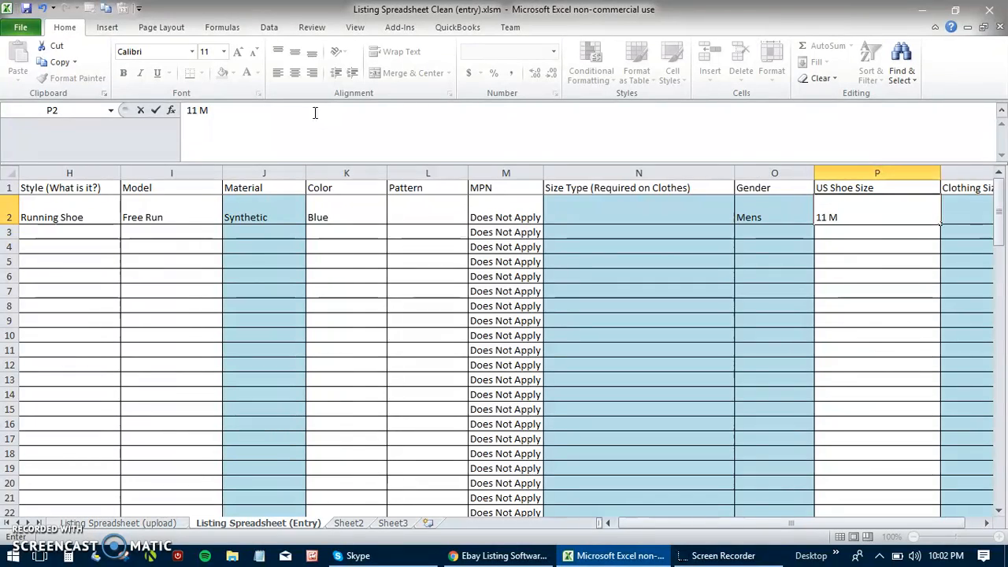
{"action": "key", "text": "Tab"}
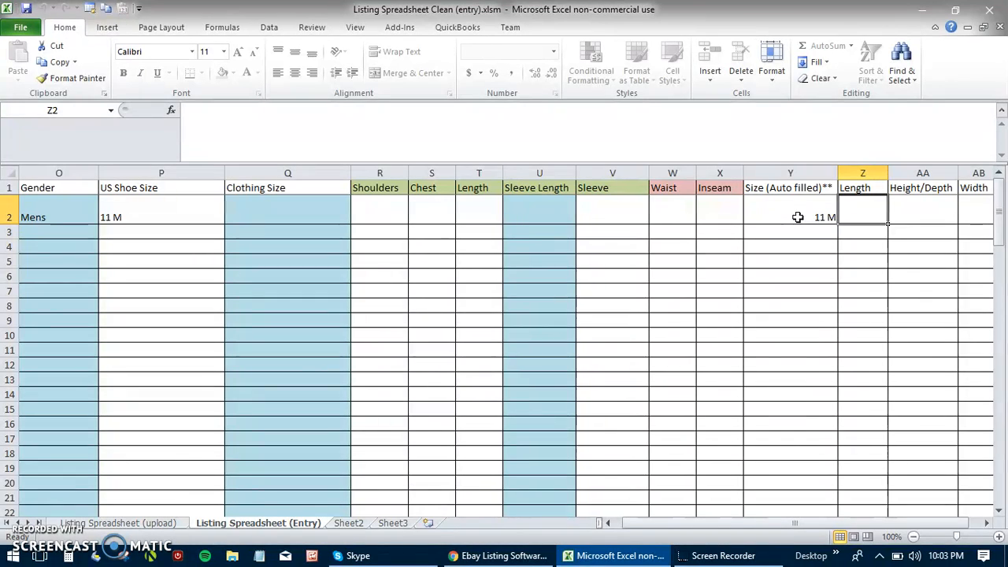
Step: Examine row 2's auto-filled item title, passing over the item dimensions, country of manufacture, picture URL and preset listing cells
{"action": "left_click", "coordinate": [986, 523]}
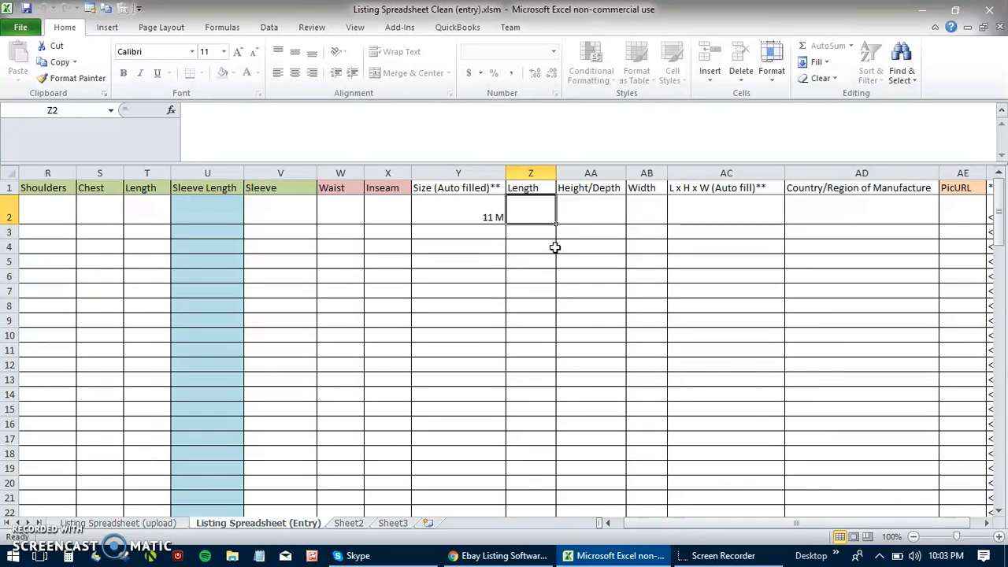
{"action": "key", "text": "Tab"}
{"action": "key", "text": "Tab"}
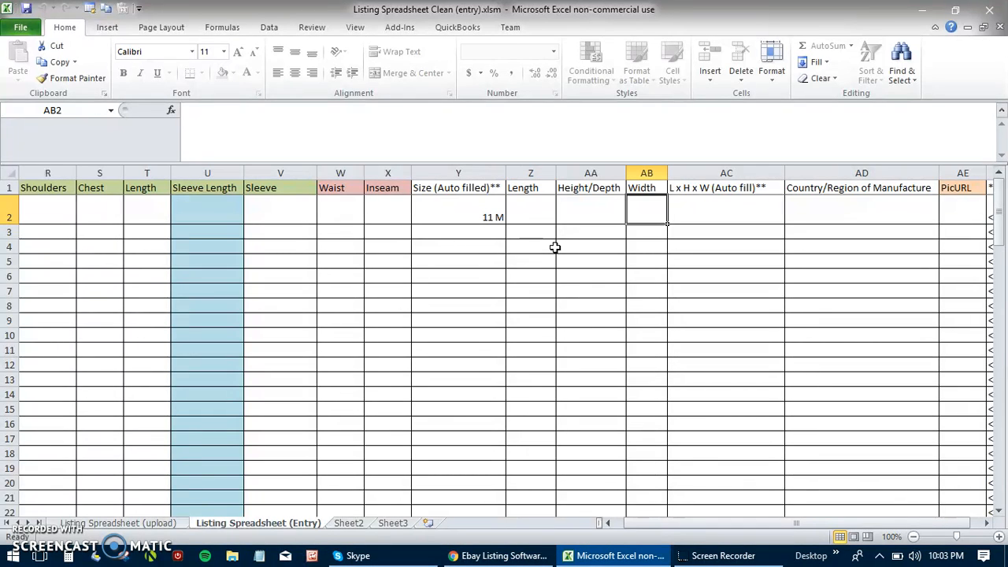
{"action": "key", "text": "Tab"}
{"action": "key", "text": "Tab"}
{"action": "key", "text": "Tab"}
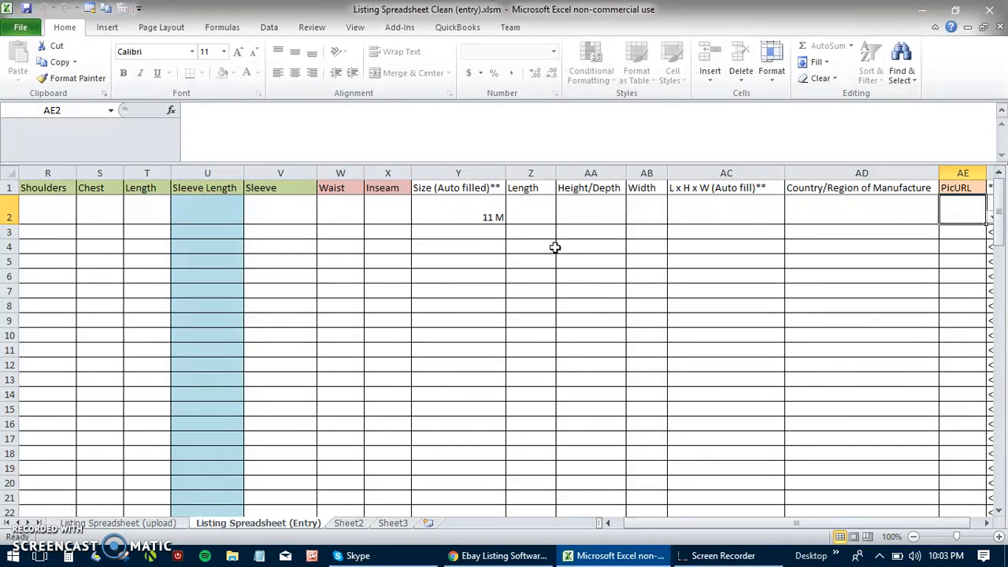
{"action": "key", "text": "Tab"}
{"action": "key", "text": "Tab"}
{"action": "key", "text": "Tab"}
{"action": "key", "text": "Tab"}
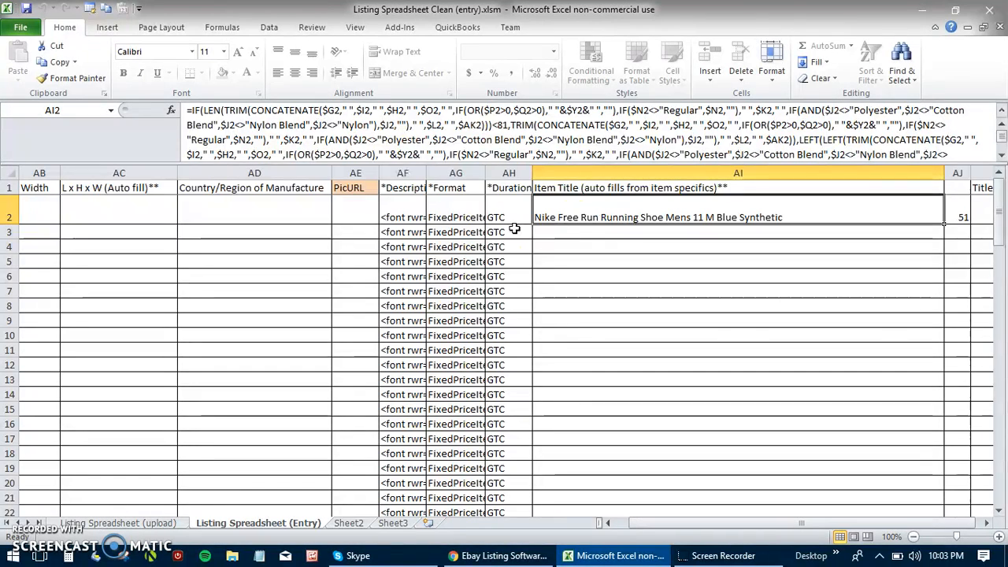
Step: Enter "Outdoor Colorful" as row 2's title keywords and check the auto-filled item title
{"action": "key", "text": "Tab"}
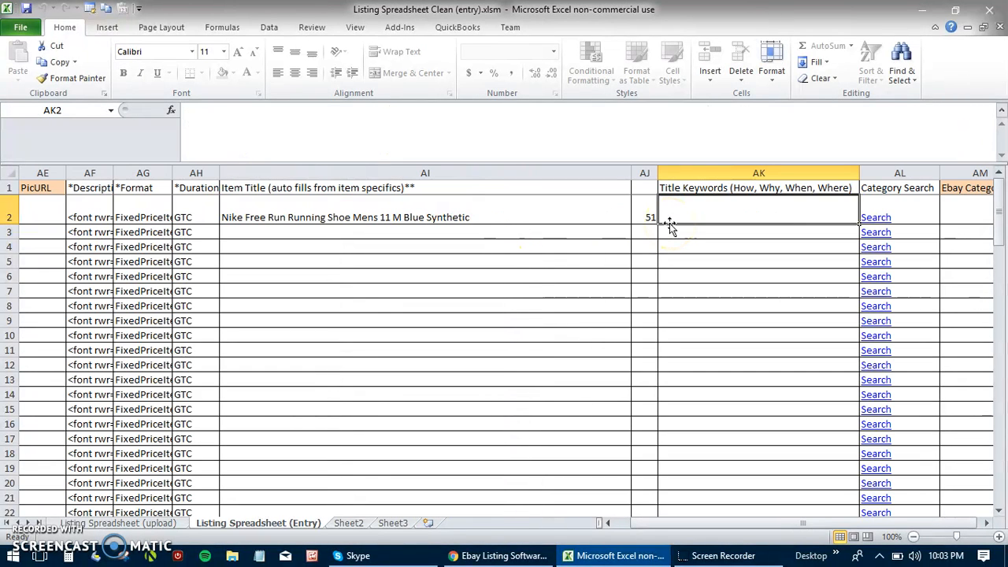
{"action": "double_click", "coordinate": [672, 214]}
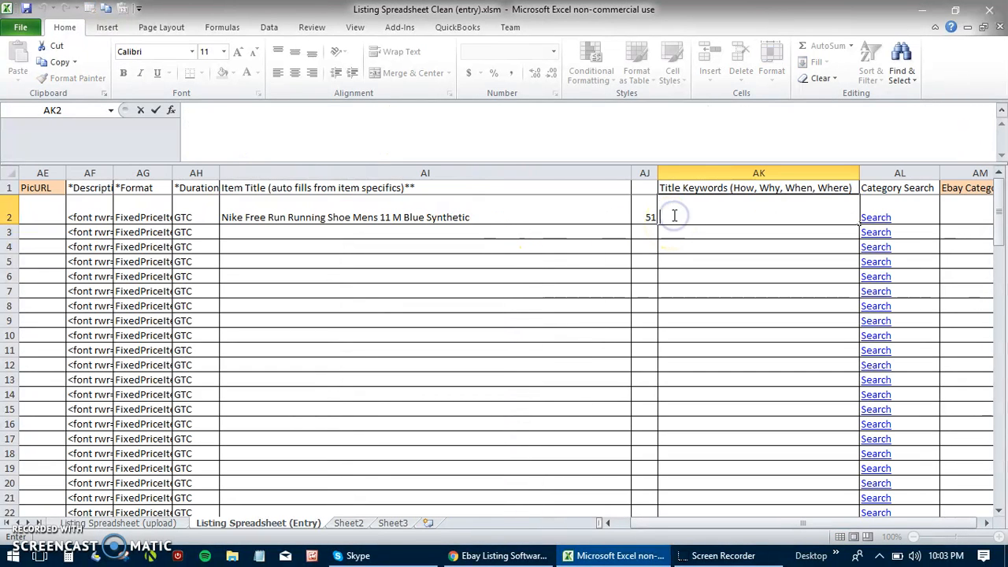
{"action": "type", "text": "Outdo"}
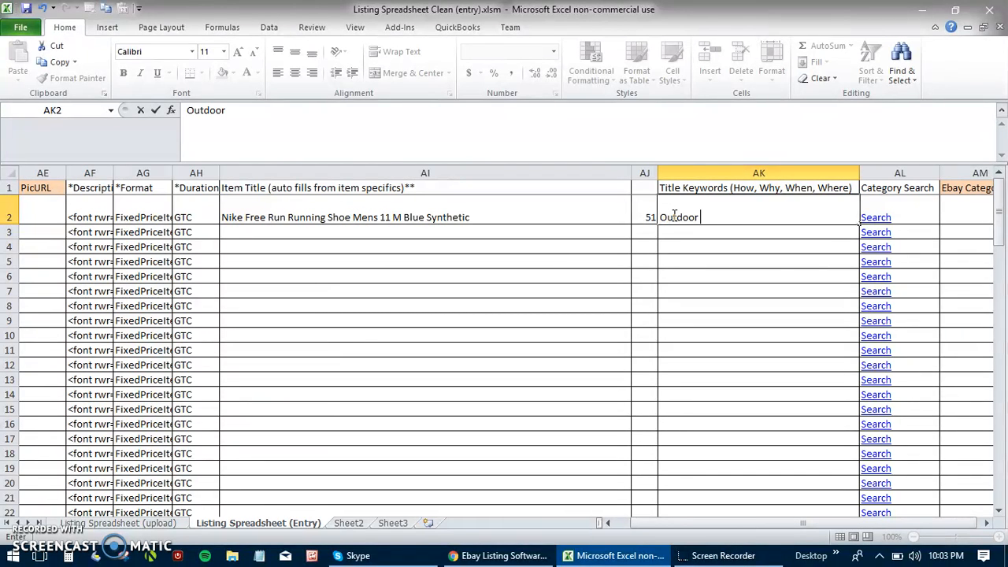
{"action": "type", "text": "or Color"}
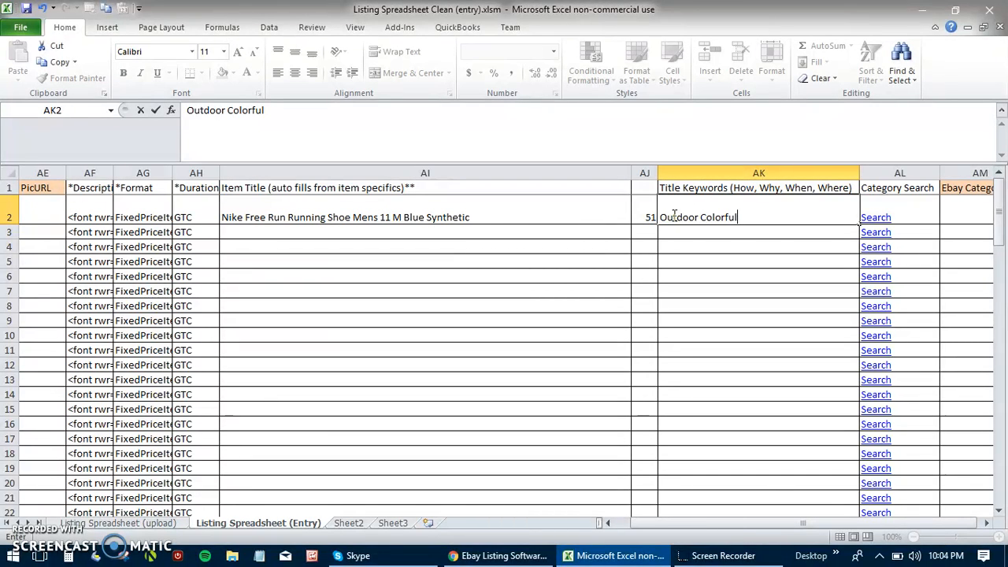
{"action": "type", "text": "ful"}
{"action": "key", "text": "Left"}
{"action": "key", "text": "Left"}
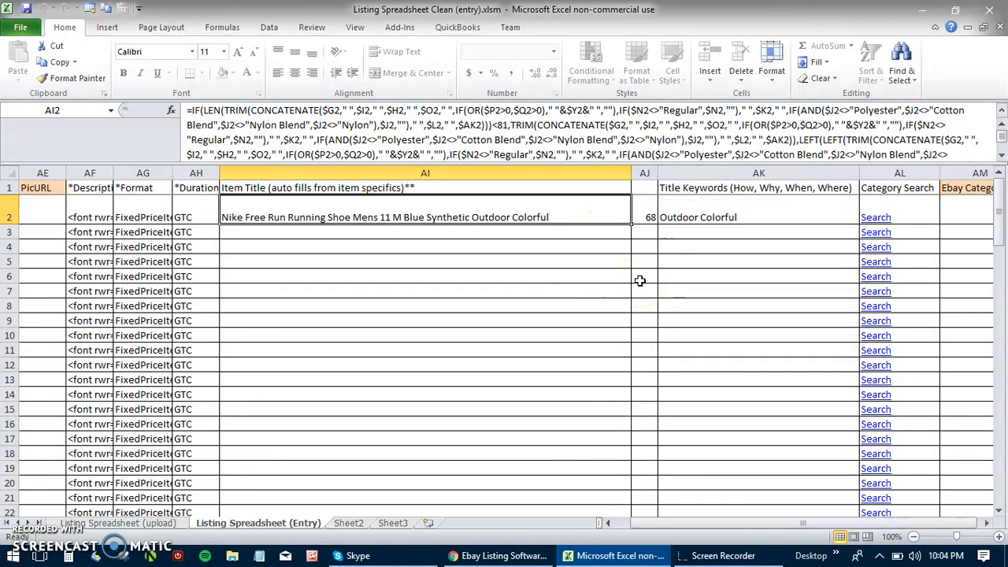
Step: Open the eBay category search linked in row 2 for the Nike running shoe in the browser
{"action": "key", "text": "Right"}
{"action": "key", "text": "Right"}
{"action": "key", "text": "Right"}
{"action": "key", "text": "Right"}
{"action": "key", "text": "Right"}
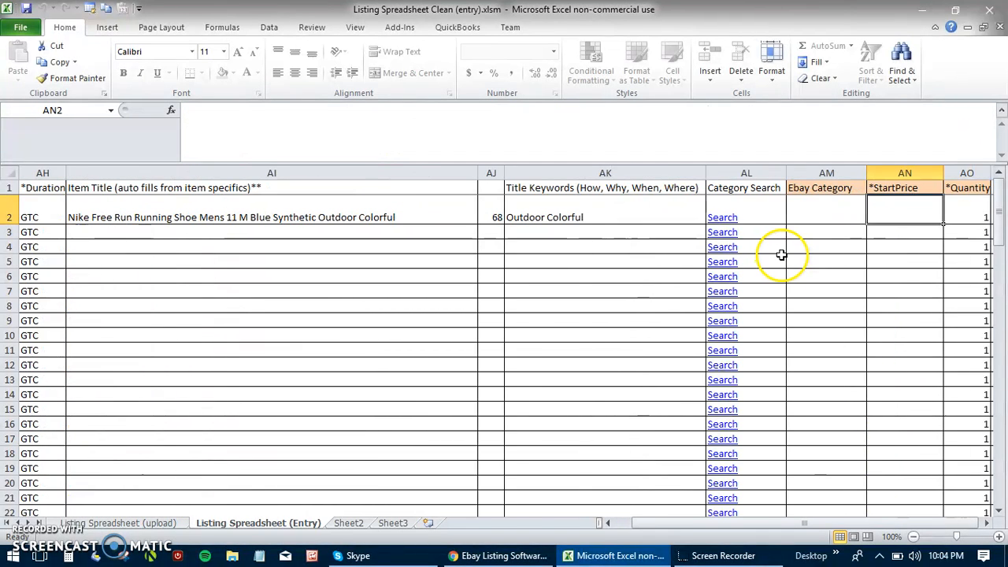
{"action": "left_click", "coordinate": [729, 216]}
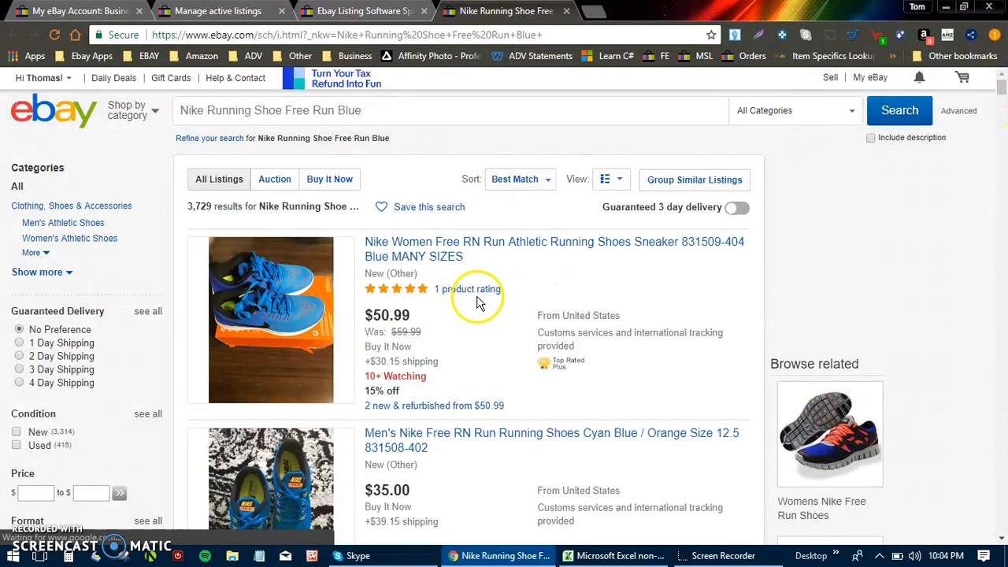
Step: Restrict the eBay search results to sold listings and look through them for a comparable shoe
{"action": "scroll", "coordinate": [1004, 106], "scroll_direction": "down", "scroll_amount": 4}
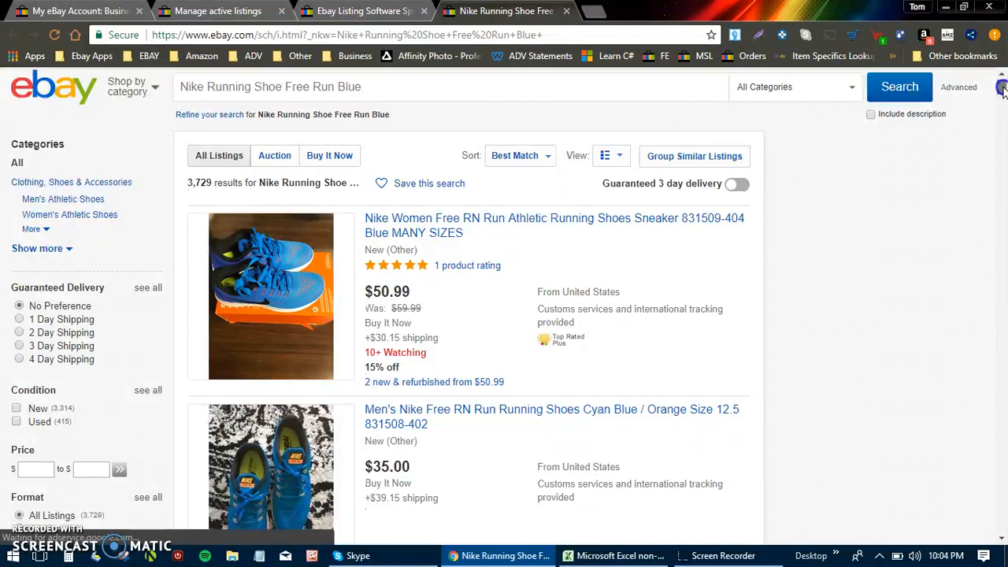
{"action": "scroll", "coordinate": [1002, 97], "scroll_direction": "down", "scroll_amount": 1}
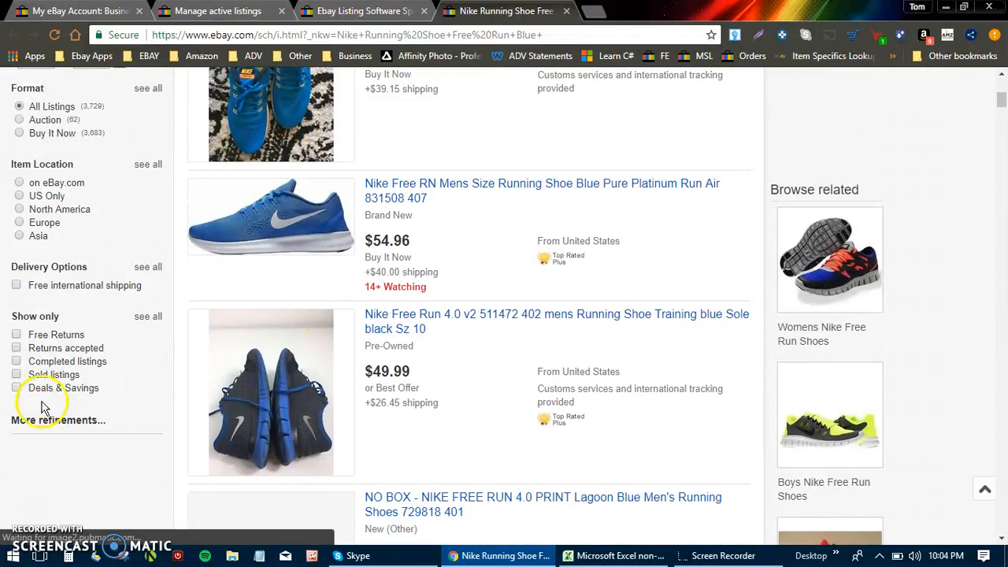
{"action": "left_click", "coordinate": [49, 377]}
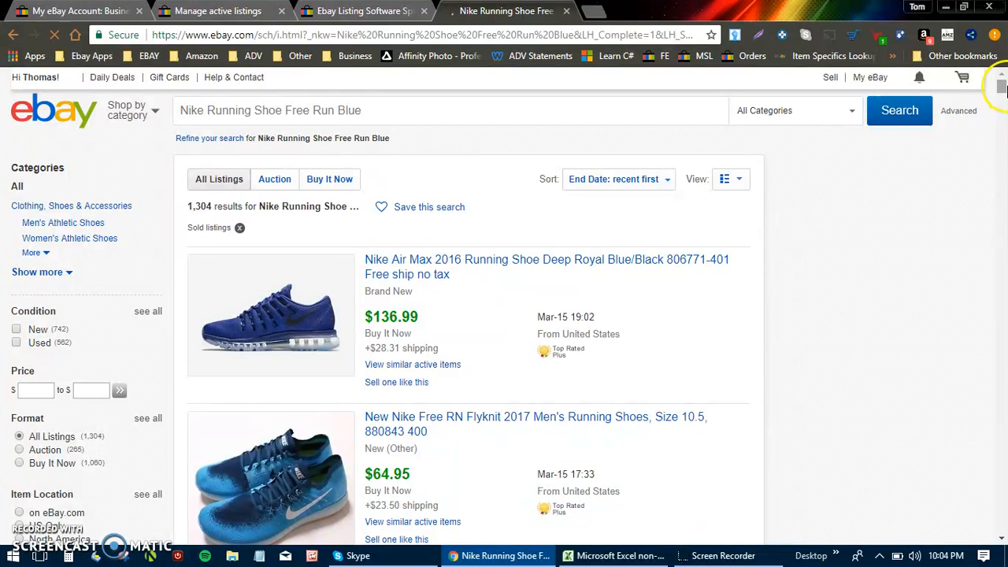
{"action": "scroll", "coordinate": [1001, 88], "scroll_direction": "down", "scroll_amount": 3}
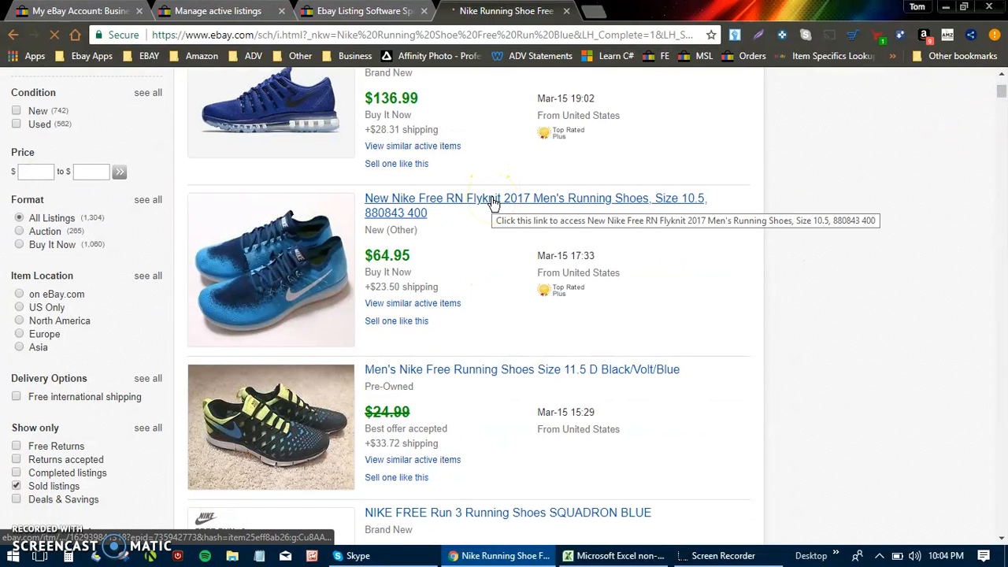
Step: Open the Men's Athletic Shoes category from the sold size 11.5 Nike Free listing and copy category number 15709 from the page address
{"action": "left_click", "coordinate": [444, 372]}
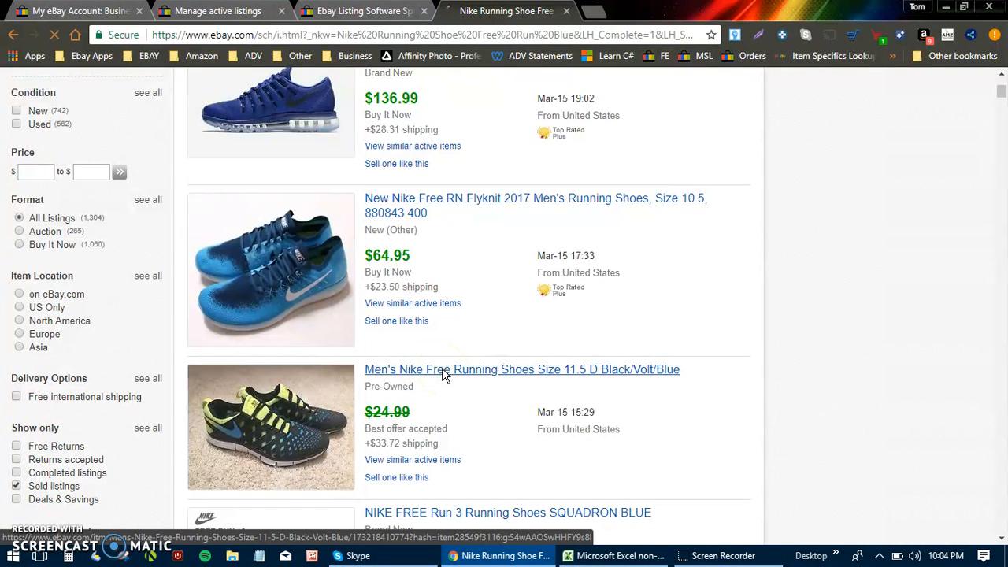
{"action": "left_click", "coordinate": [408, 147]}
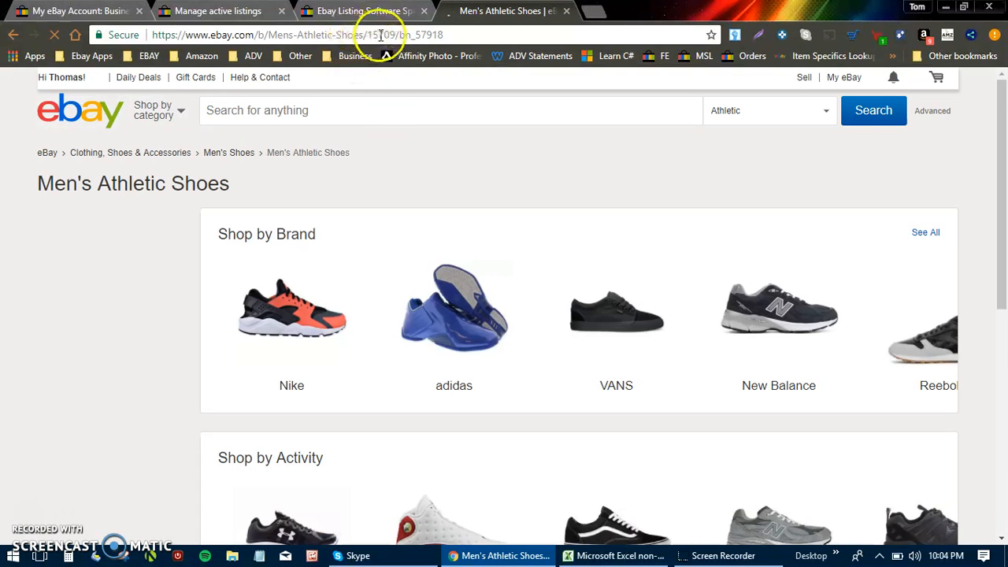
{"action": "left_click", "coordinate": [379, 35]}
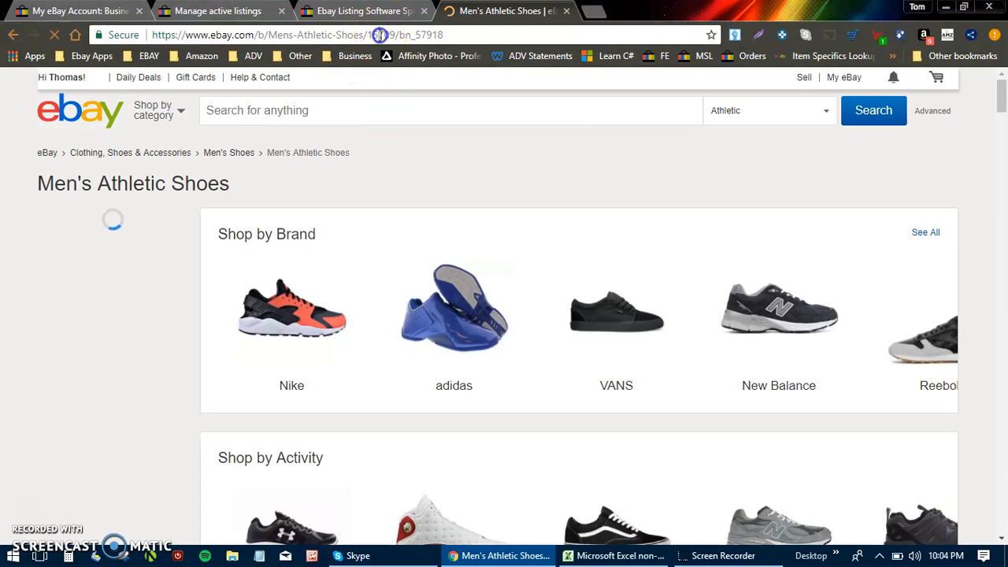
{"action": "double_click", "coordinate": [379, 34]}
{"action": "key", "text": "ctrl+c"}
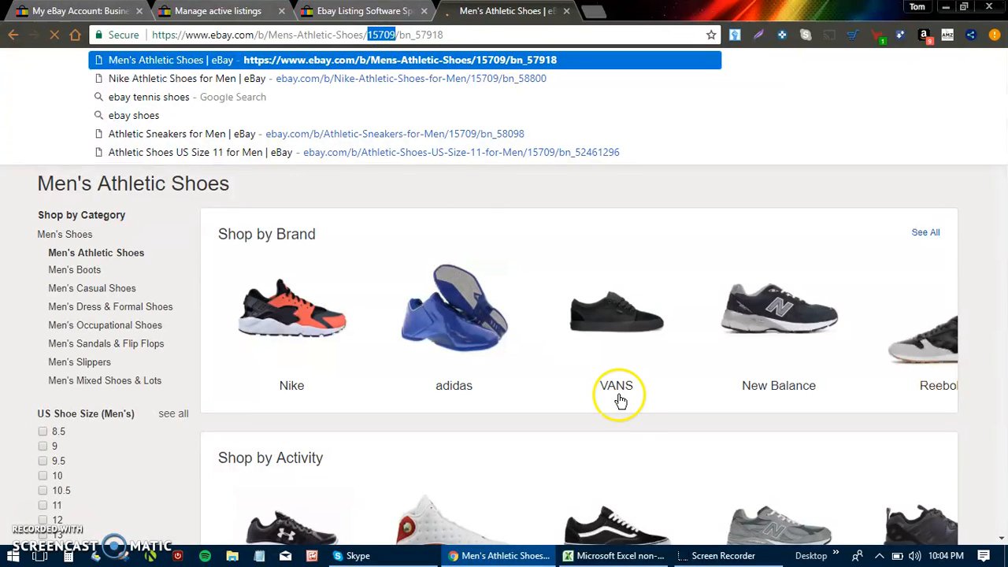
Step: Back in Excel, set row 2's eBay category to the copied 15709 and its start price to 34.88
{"action": "left_click", "coordinate": [616, 555]}
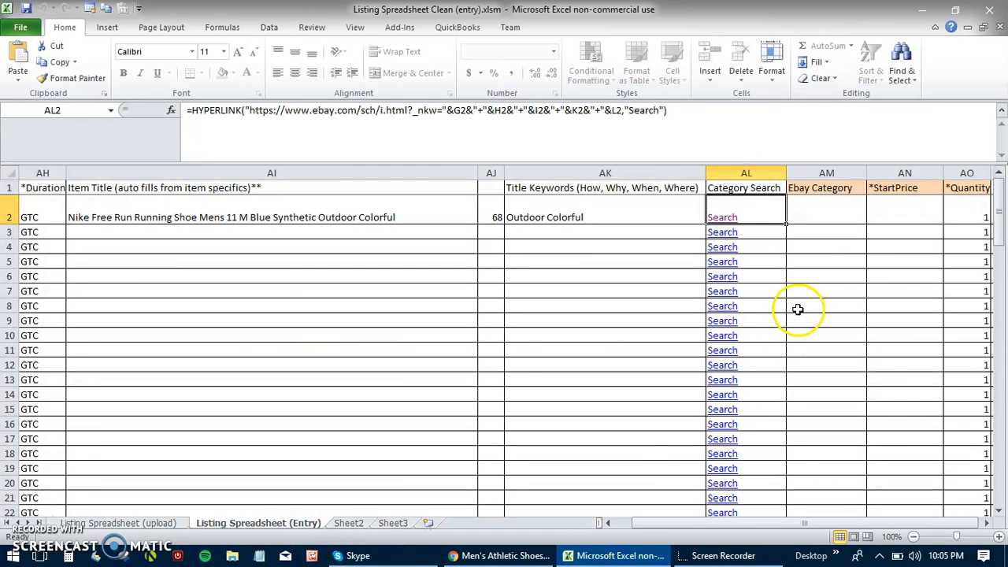
{"action": "left_click", "coordinate": [825, 214]}
{"action": "key", "text": "ctrl+v"}
{"action": "key", "text": "Tab"}
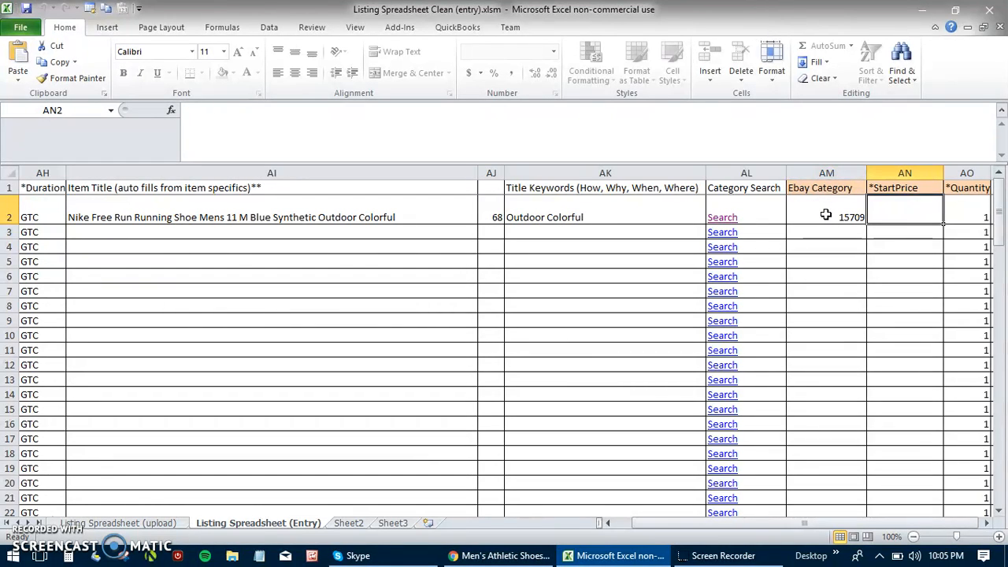
{"action": "type", "text": "34.88"}
{"action": "key", "text": "Tab"}
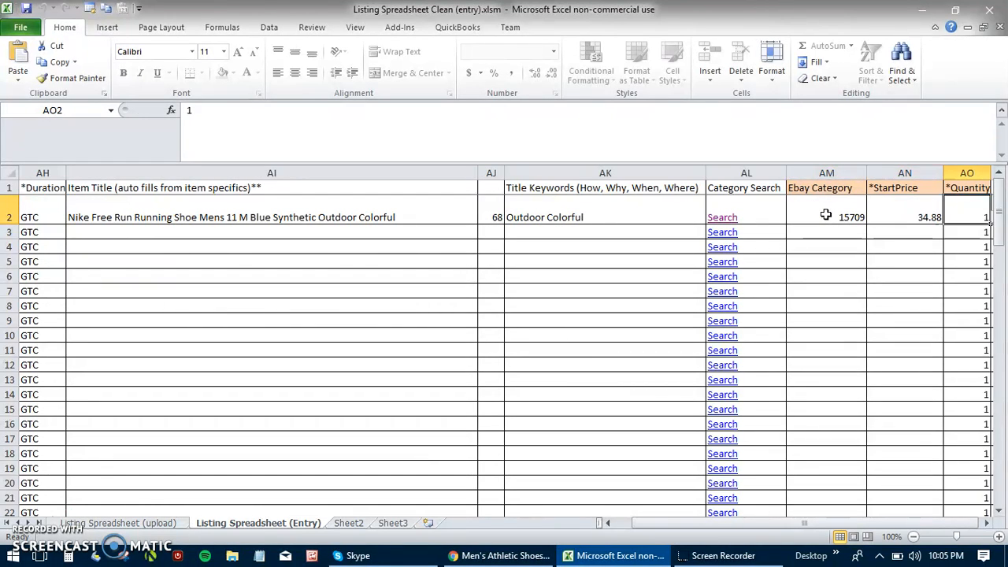
Step: Enter 3 as row 2's weight in pounds, leaving the shipping dimensions blank, and check the shipping and return profiles
{"action": "key", "text": "Tab"}
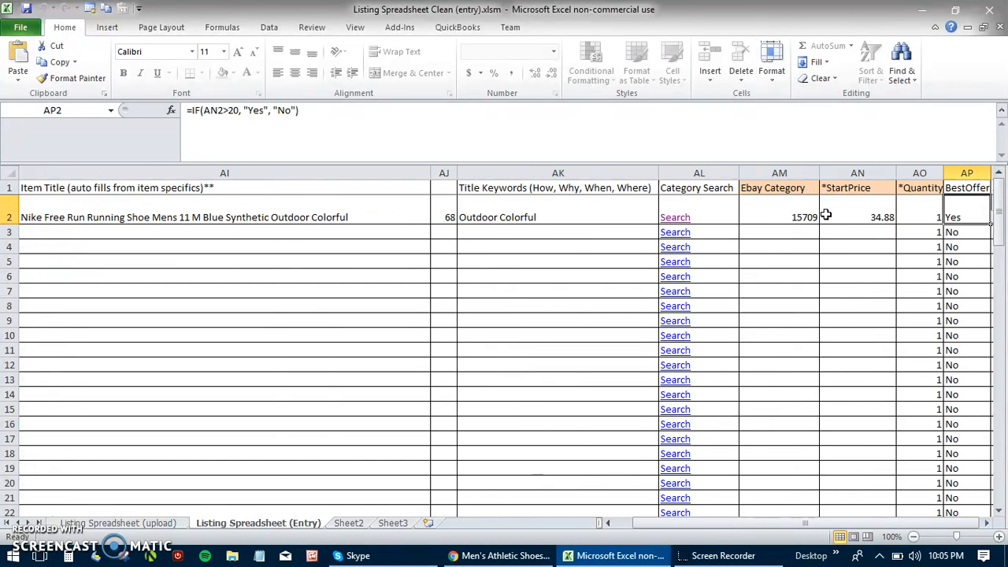
{"action": "key", "text": "Tab"}
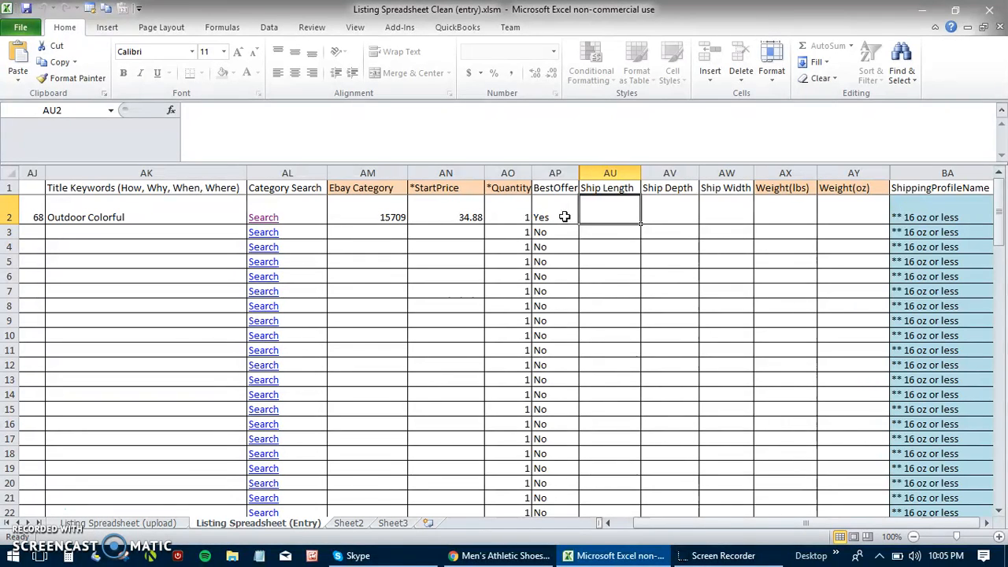
{"action": "key", "text": "Tab"}
{"action": "key", "text": "Tab"}
{"action": "key", "text": "Tab"}
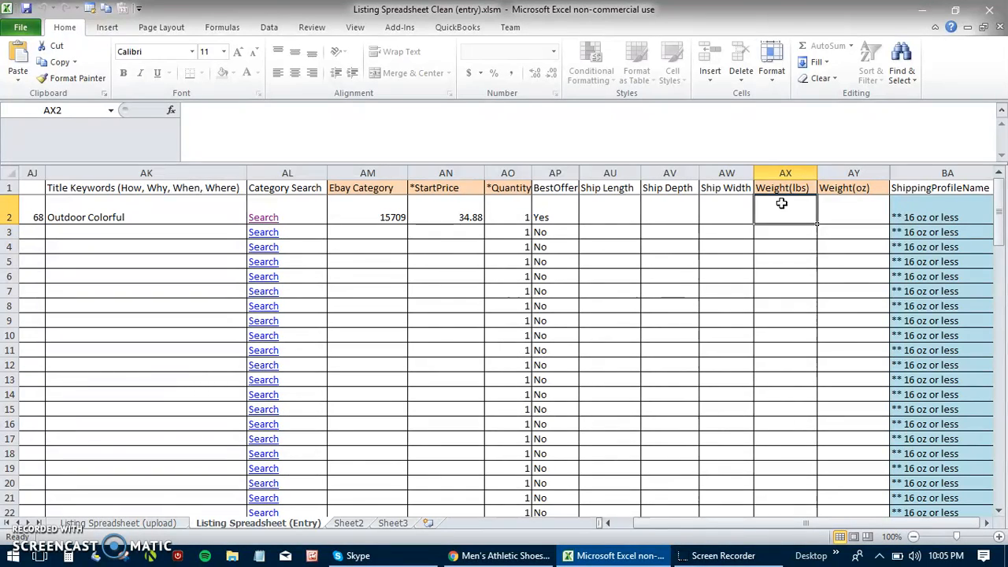
{"action": "type", "text": "3"}
{"action": "key", "text": "Tab"}
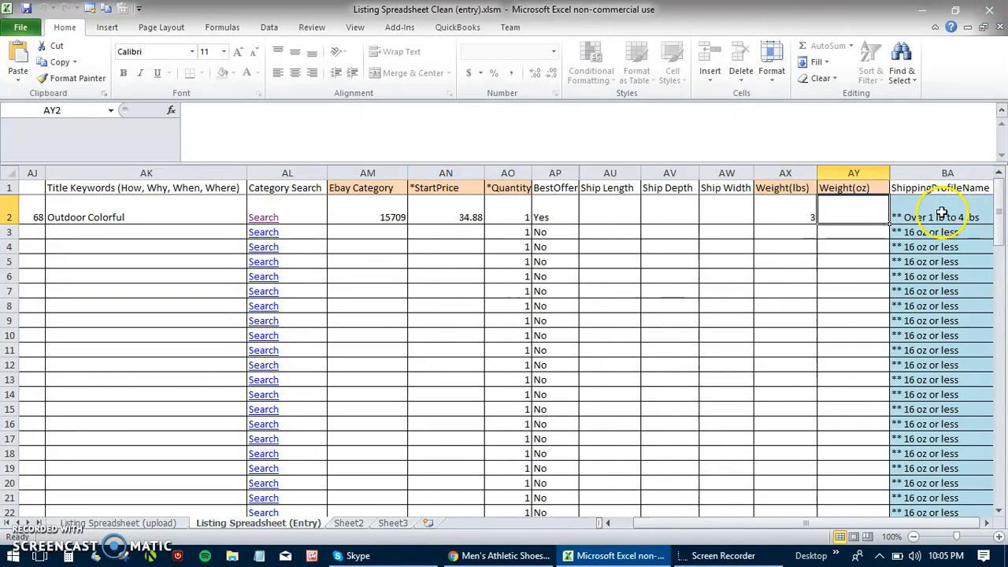
{"action": "left_click_drag", "start_coordinate": [790, 522], "coordinate": [801, 526]}
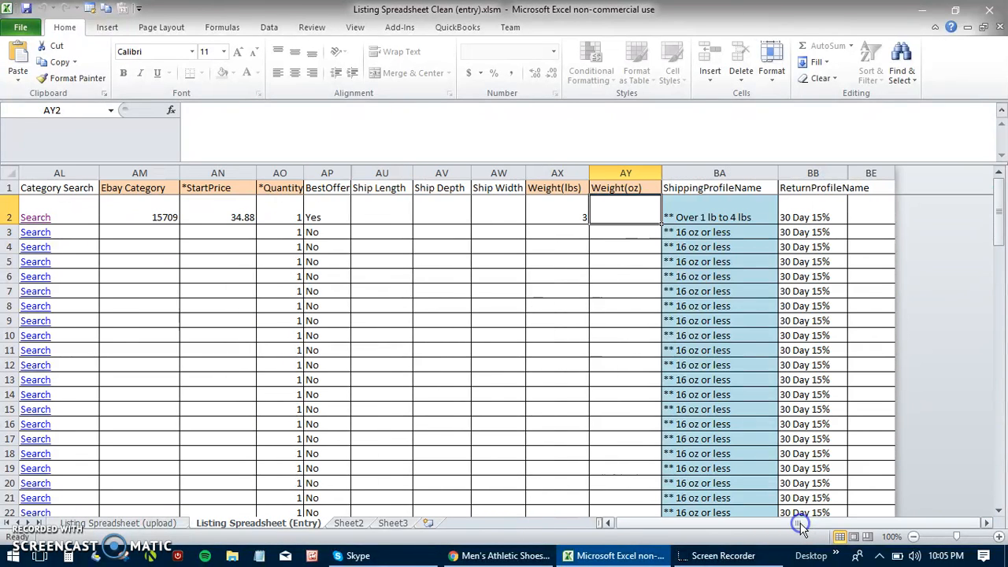
Step: Check the return profile choices for row 2 and keep 30 Day 15%
{"action": "left_click", "coordinate": [823, 217]}
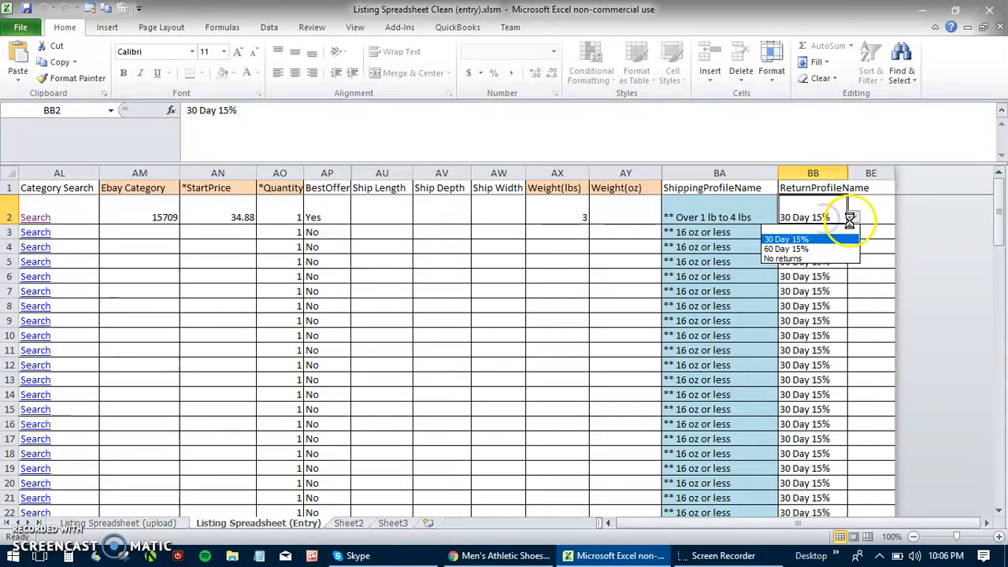
{"action": "left_click", "coordinate": [838, 215]}
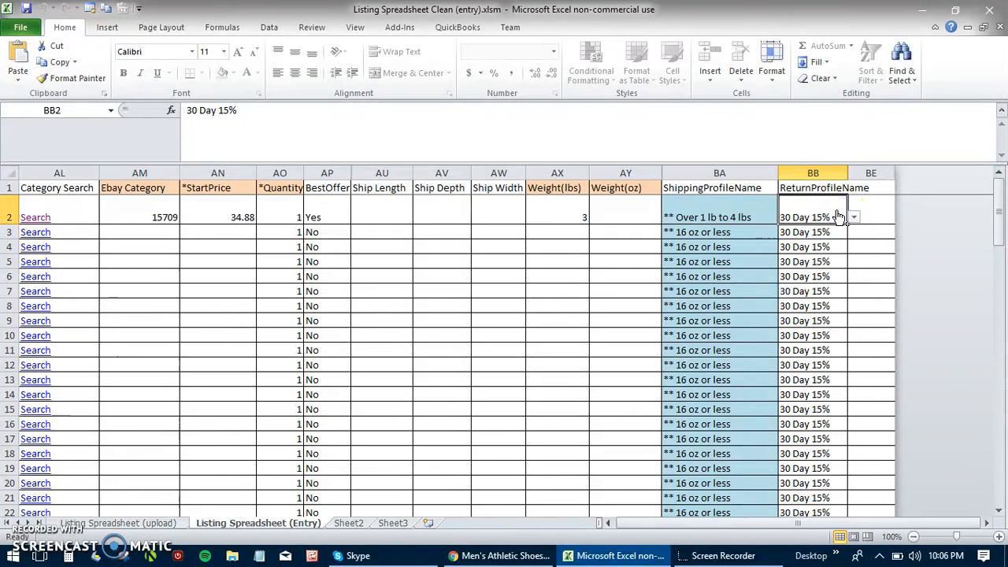
Step: Bring the PicURL column into view and open the Chili Lister add-in's output pane
{"action": "left_click_drag", "start_coordinate": [661, 523], "coordinate": [669, 524]}
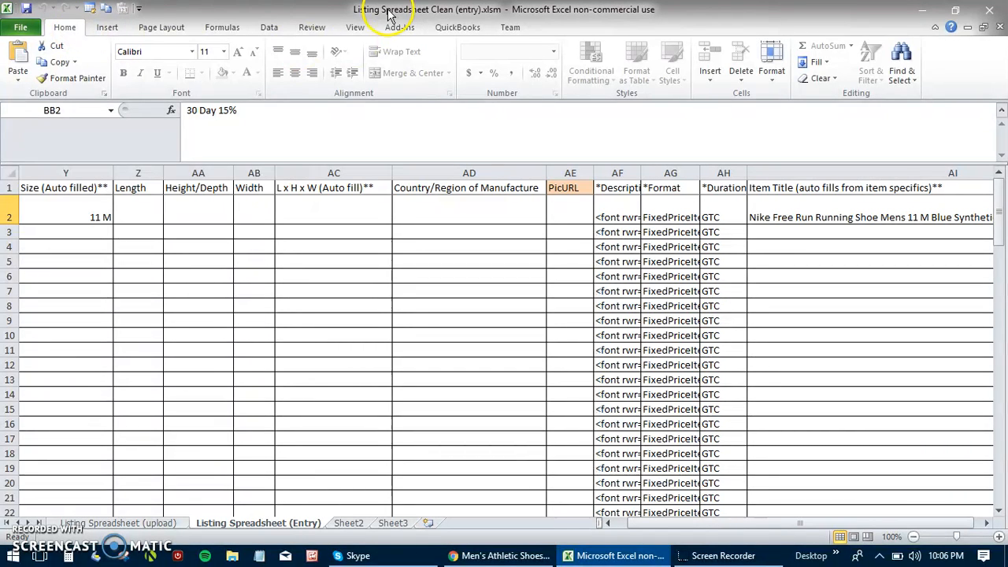
{"action": "left_click", "coordinate": [399, 29]}
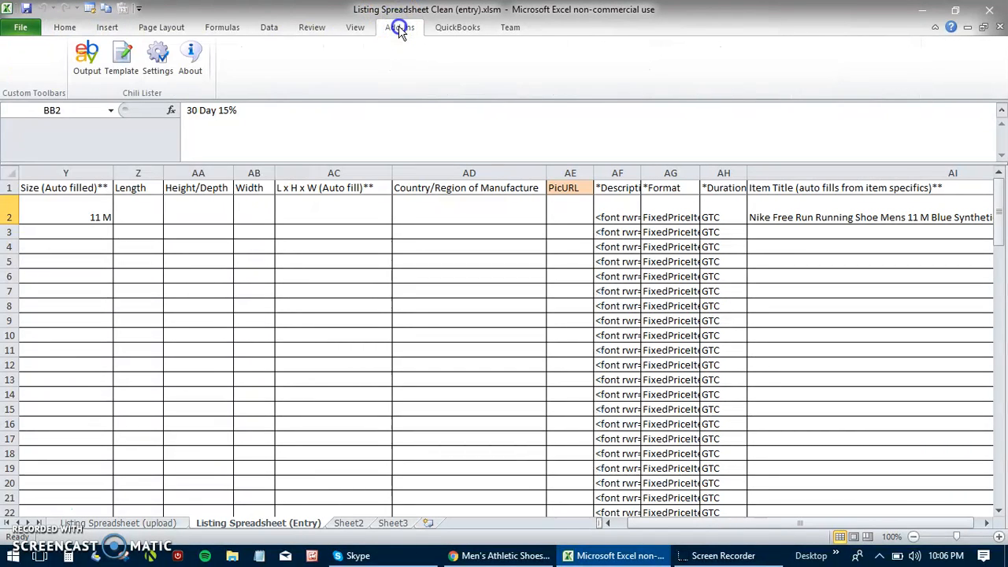
{"action": "left_click", "coordinate": [96, 70]}
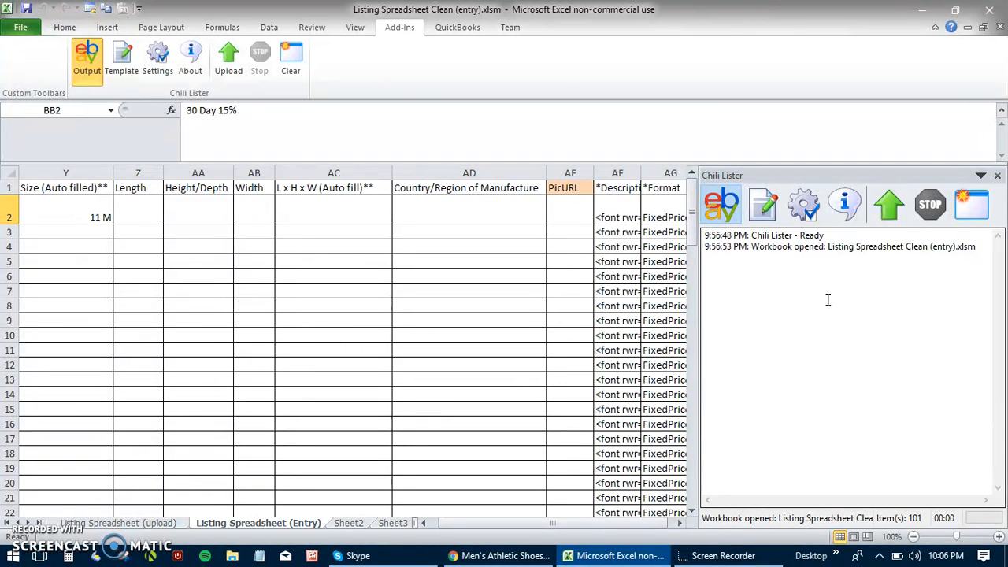
{"action": "left_click", "coordinate": [798, 234]}
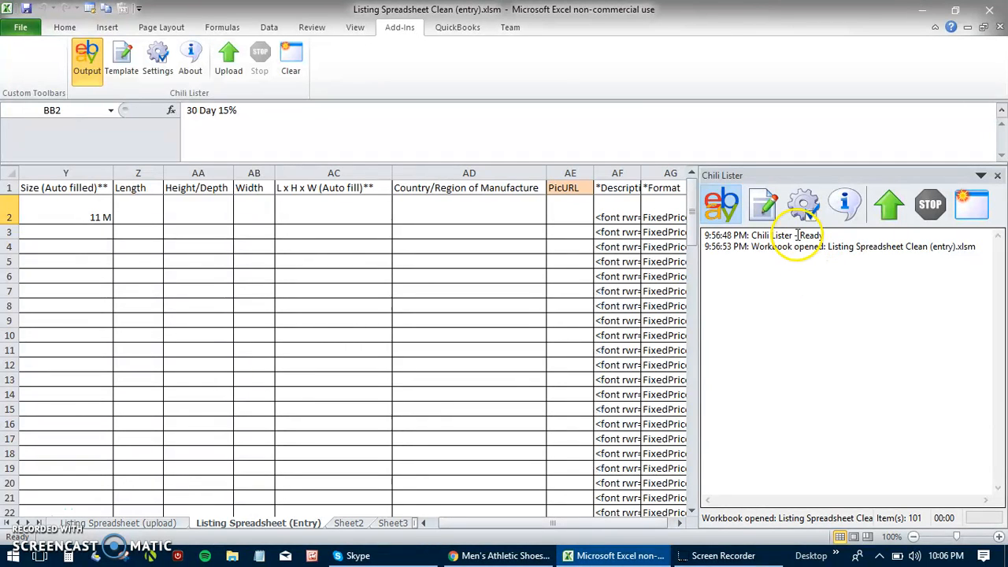
Step: Look through Chili Lister's template parameters, including the conditional ones, and its settings
{"action": "left_click", "coordinate": [765, 207]}
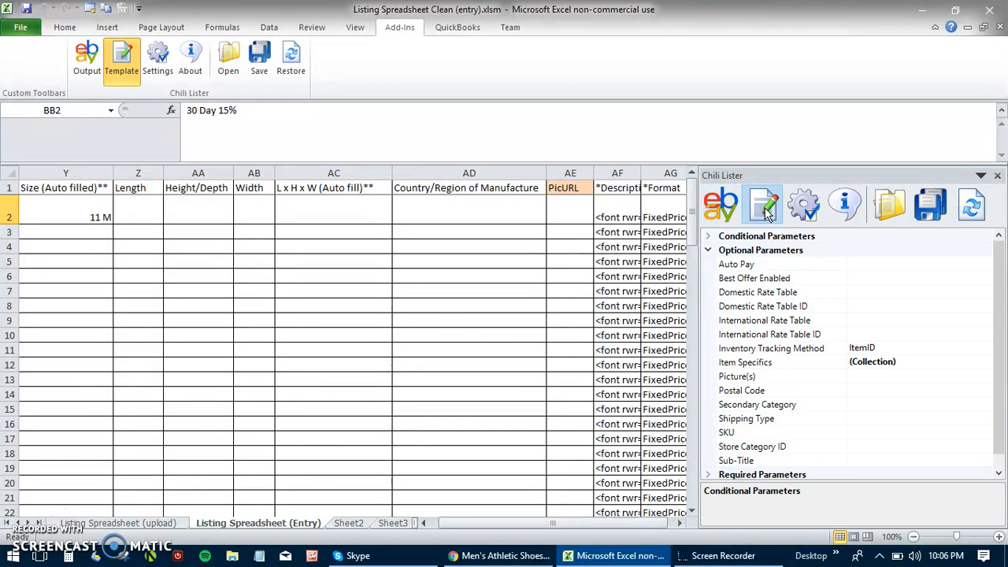
{"action": "mouse_move", "coordinate": [1000, 327]}
{"action": "left_mouse_down"}
{"action": "mouse_move", "coordinate": [1002, 358]}
{"action": "mouse_move", "coordinate": [1002, 314]}
{"action": "left_mouse_up"}
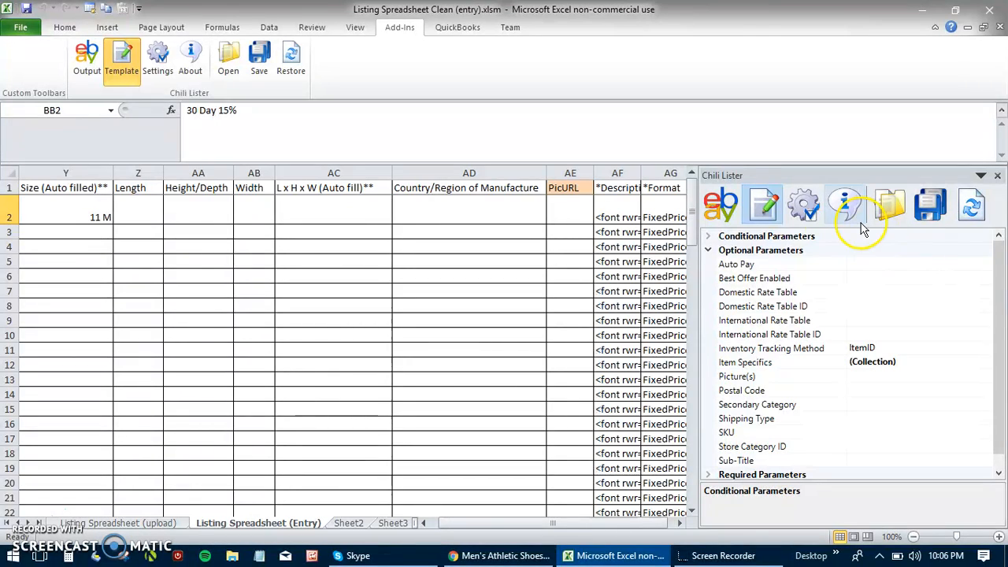
{"action": "left_click", "coordinate": [803, 206]}
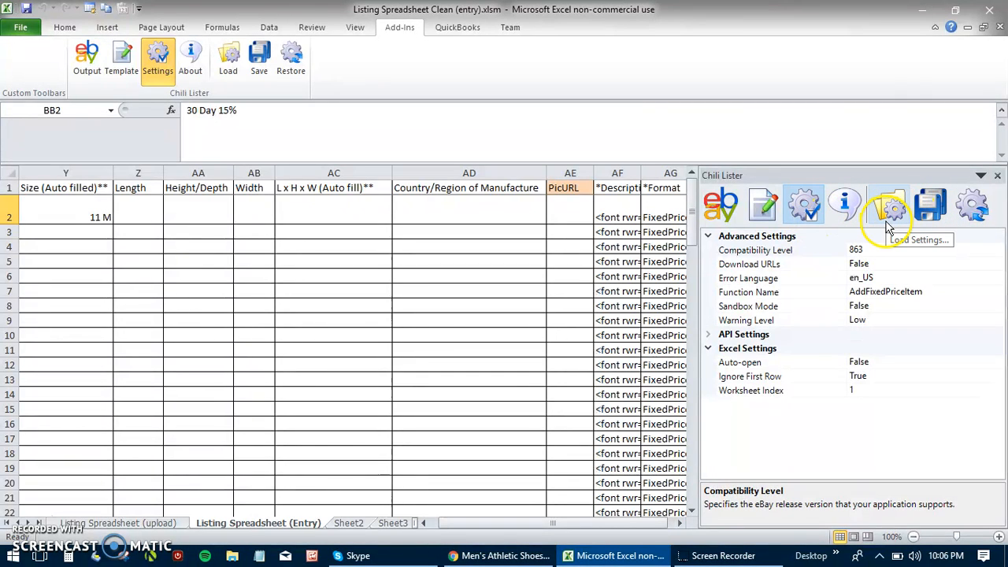
{"action": "left_click", "coordinate": [763, 204]}
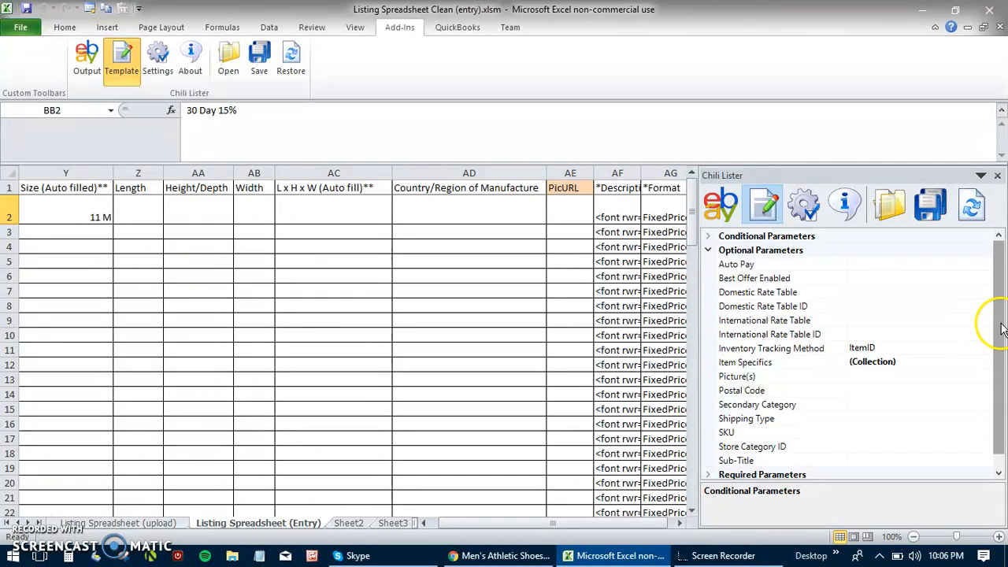
{"action": "left_click", "coordinate": [708, 236]}
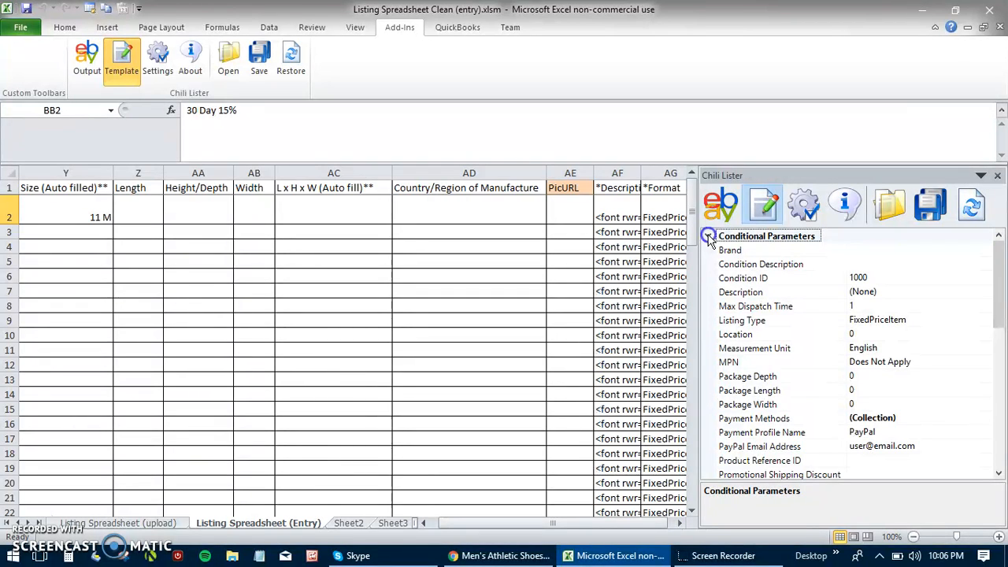
{"action": "left_click", "coordinate": [708, 236]}
{"action": "left_click", "coordinate": [768, 240]}
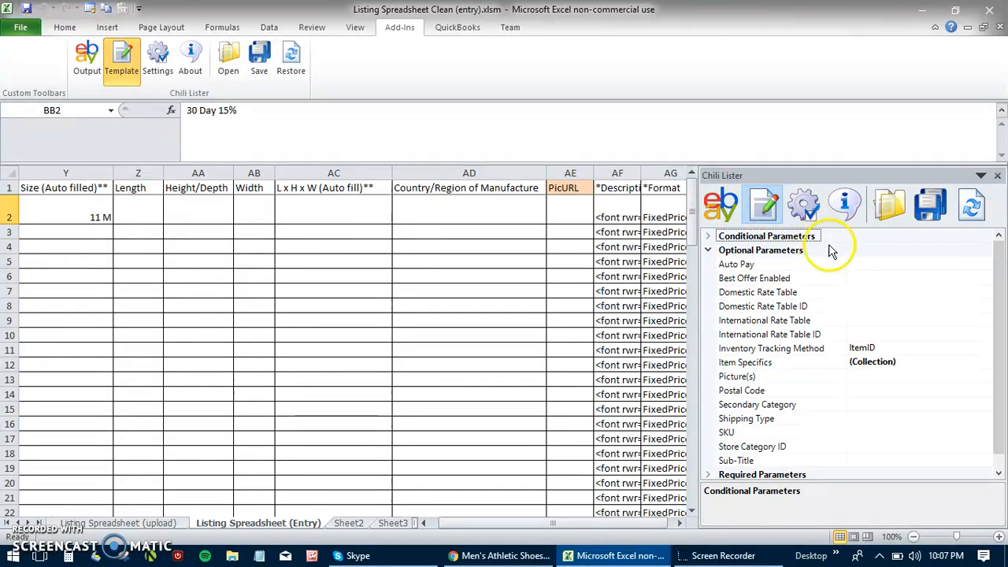
Step: Load the Template1.xml template from the EbayLister Files folder into Chili Lister
{"action": "left_click", "coordinate": [884, 208]}
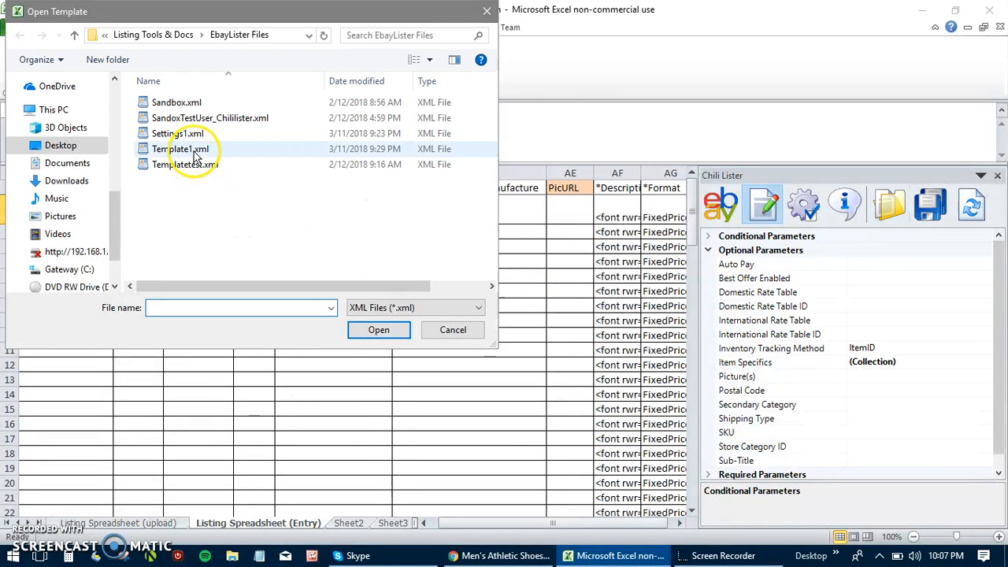
{"action": "left_click", "coordinate": [195, 152]}
{"action": "left_click", "coordinate": [360, 323]}
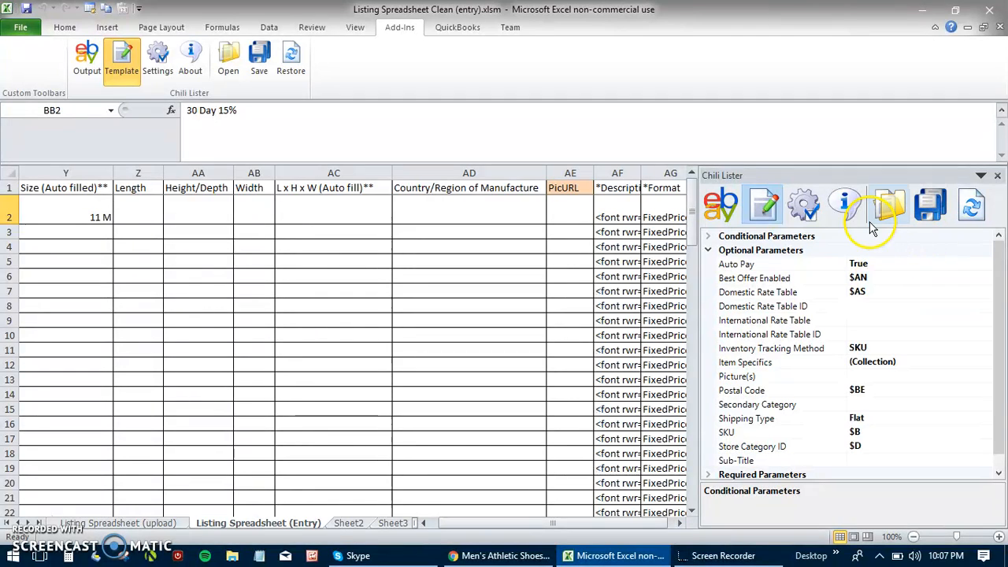
Step: Load the Settings1.xml settings file into Chili Lister and briefly check its API settings
{"action": "left_click", "coordinate": [809, 211]}
{"action": "left_click", "coordinate": [888, 213]}
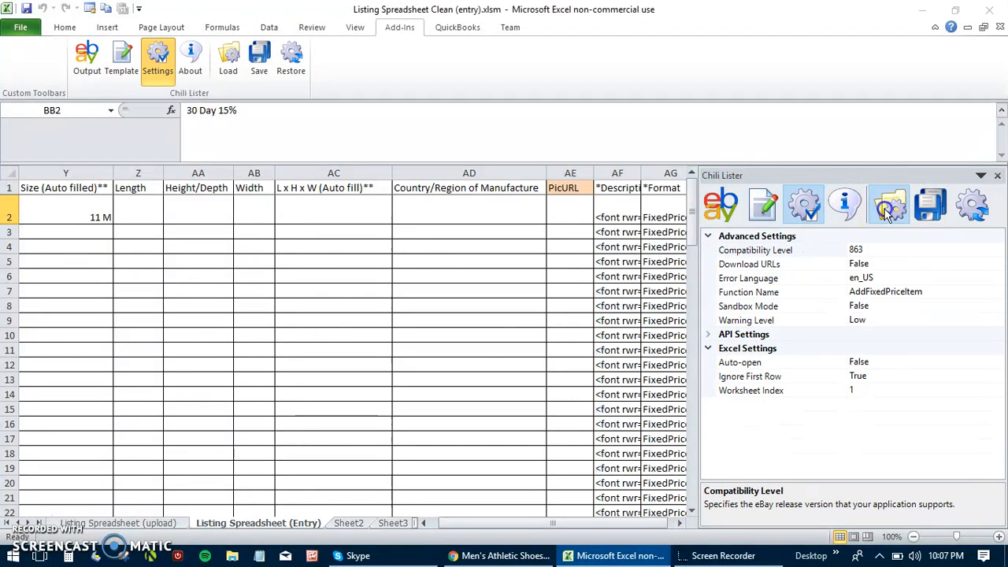
{"action": "left_click", "coordinate": [183, 133]}
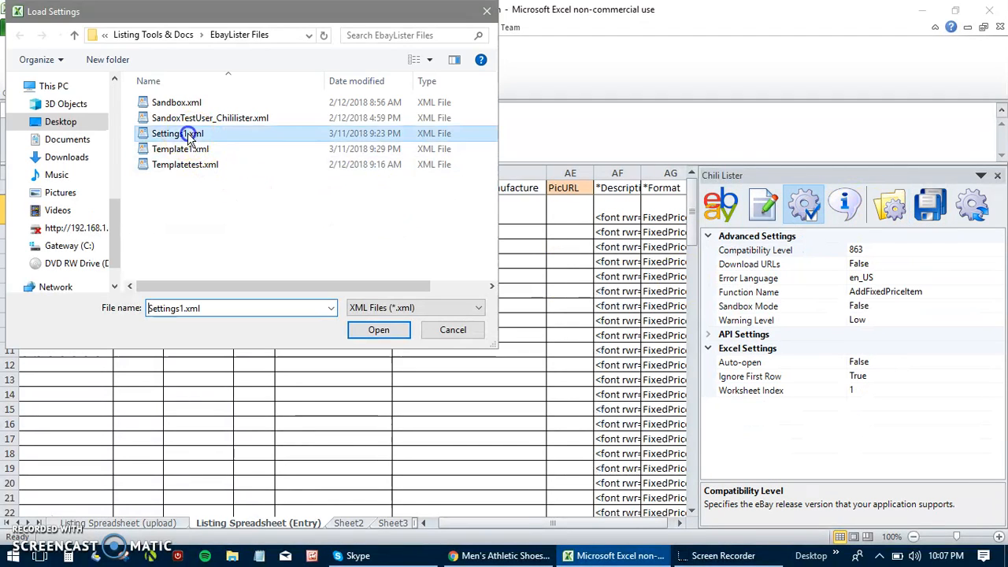
{"action": "left_click", "coordinate": [379, 329]}
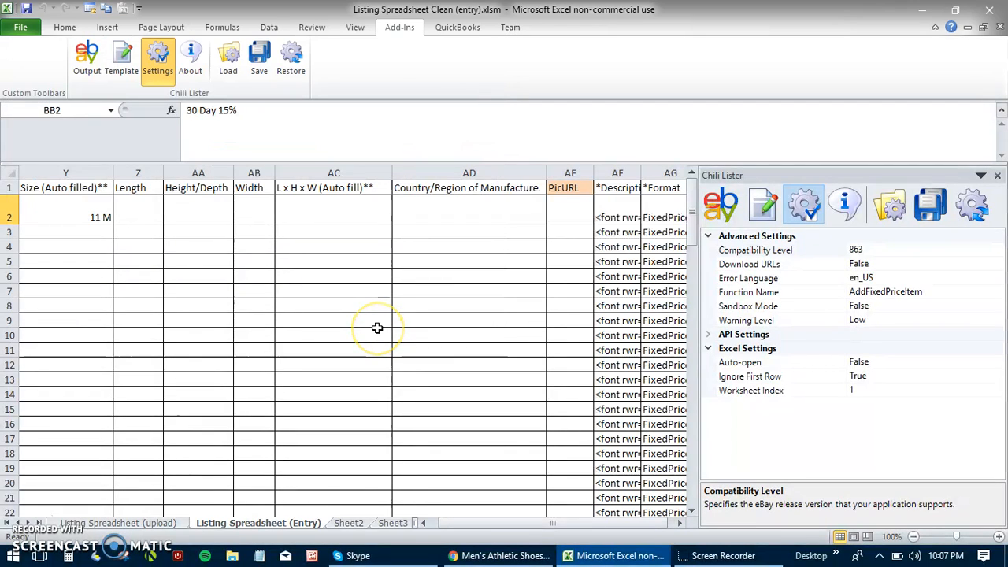
{"action": "left_click", "coordinate": [710, 339]}
{"action": "left_click", "coordinate": [710, 337]}
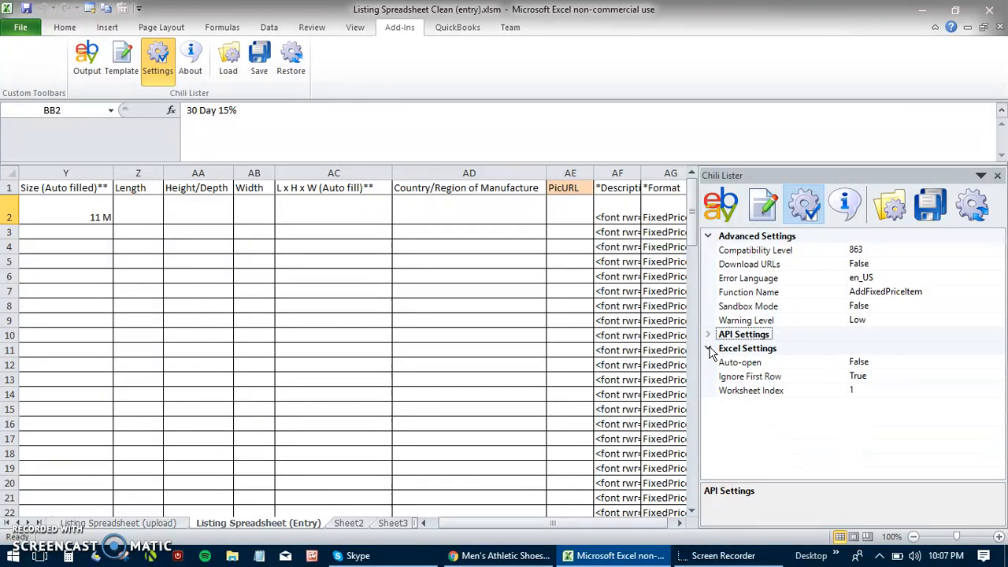
Step: Start adding images for the template's Picture(s) parameter and browse to the 20180311 folder in Ebay Pics
{"action": "left_click", "coordinate": [760, 222]}
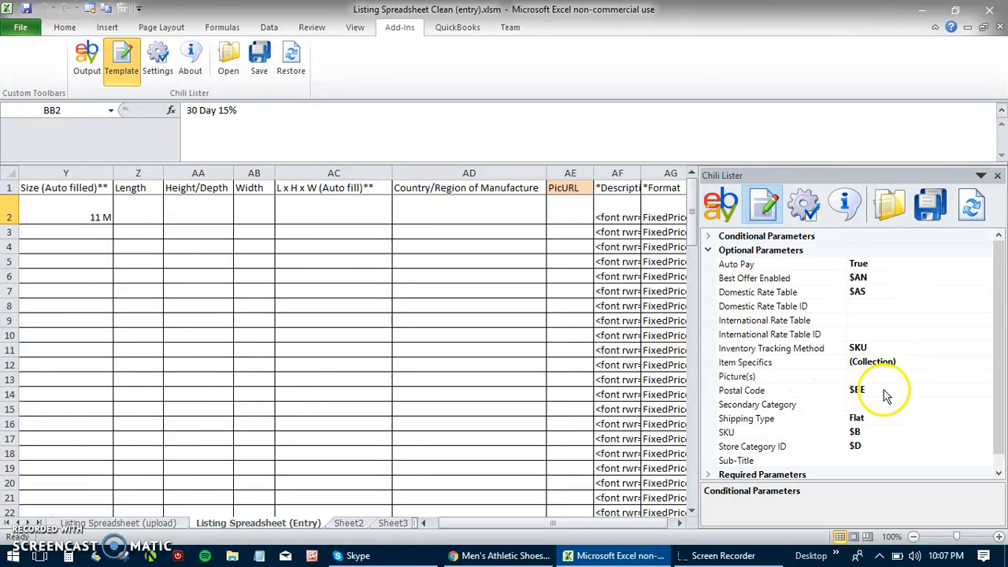
{"action": "left_click", "coordinate": [939, 378]}
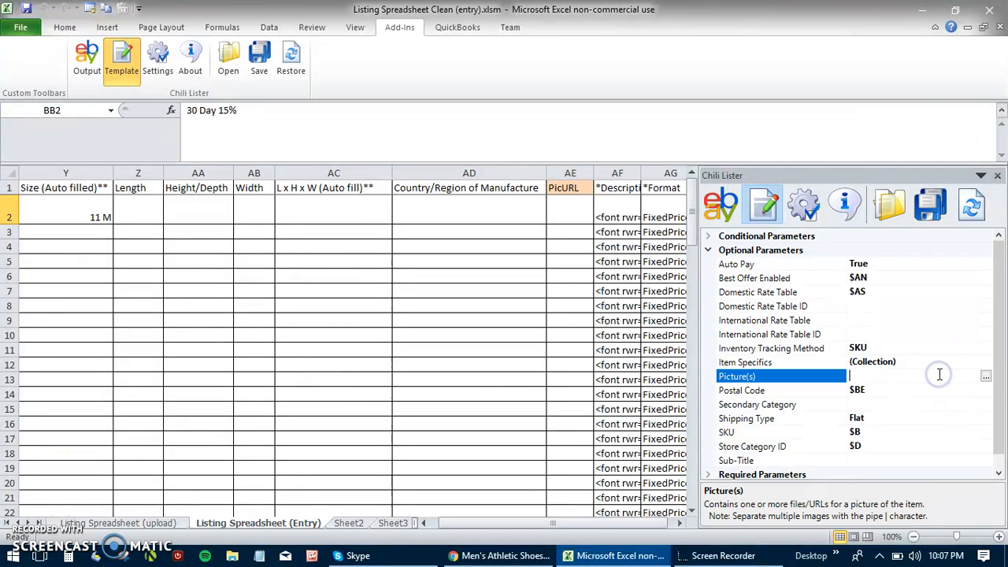
{"action": "left_click", "coordinate": [984, 378]}
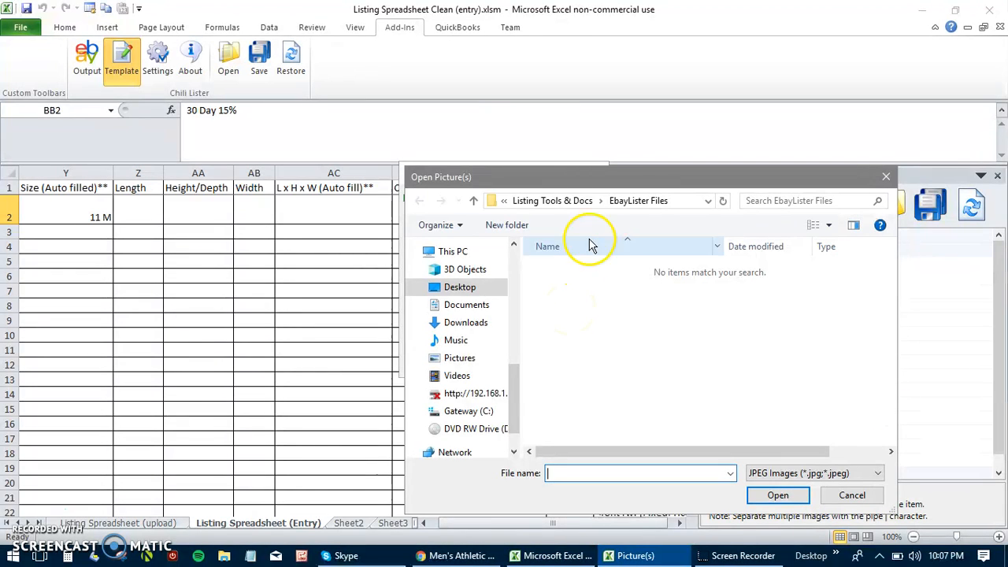
{"action": "left_click_drag", "start_coordinate": [642, 178], "coordinate": [397, 245]}
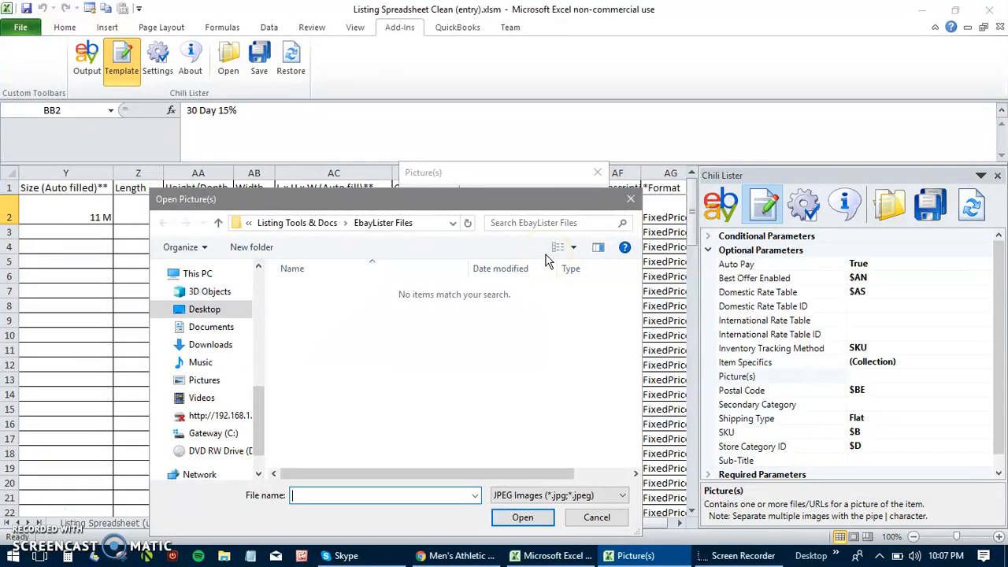
{"action": "left_click_drag", "start_coordinate": [535, 198], "coordinate": [575, 115]}
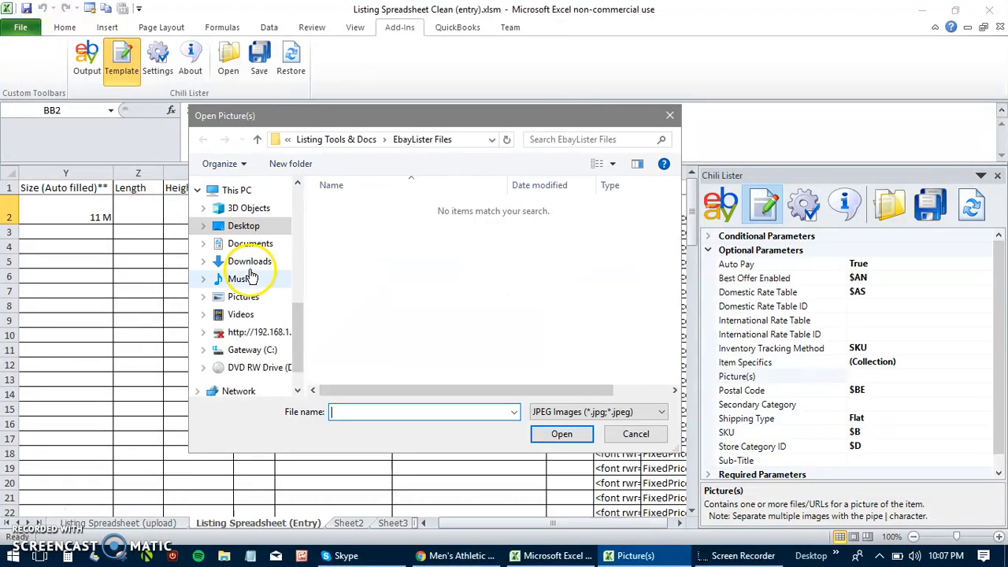
{"action": "left_click_drag", "start_coordinate": [301, 315], "coordinate": [302, 281]}
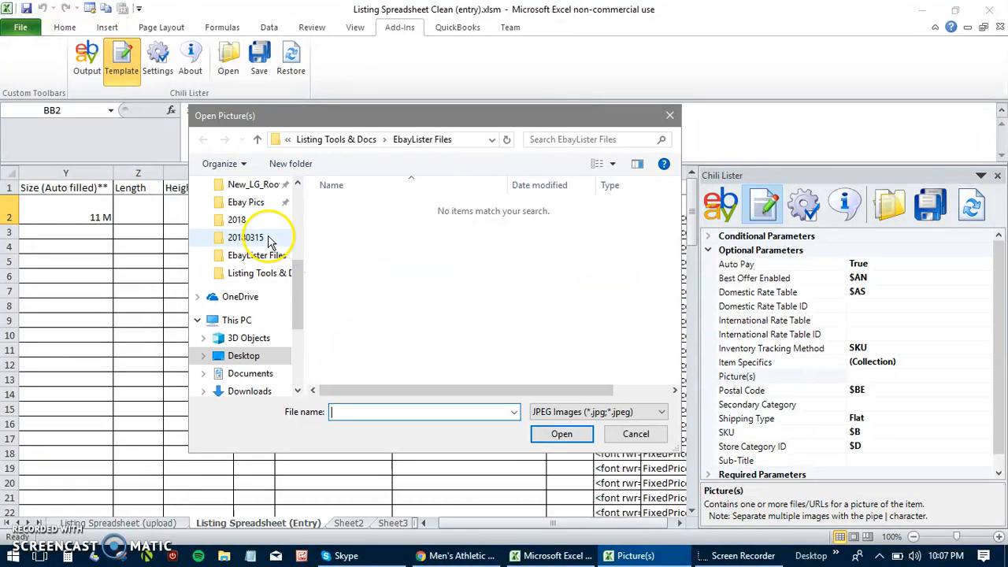
{"action": "left_click", "coordinate": [253, 203]}
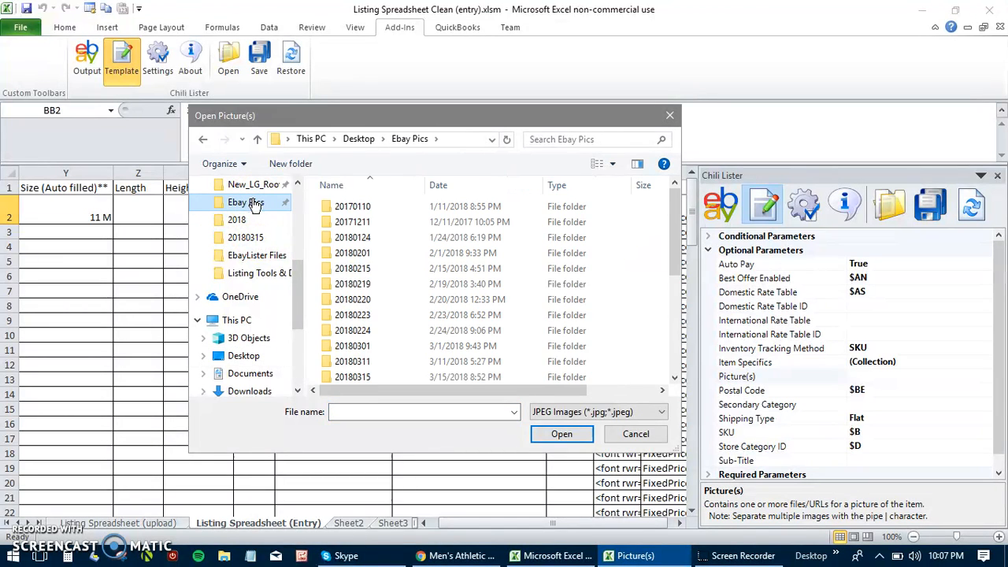
{"action": "double_click", "coordinate": [386, 363]}
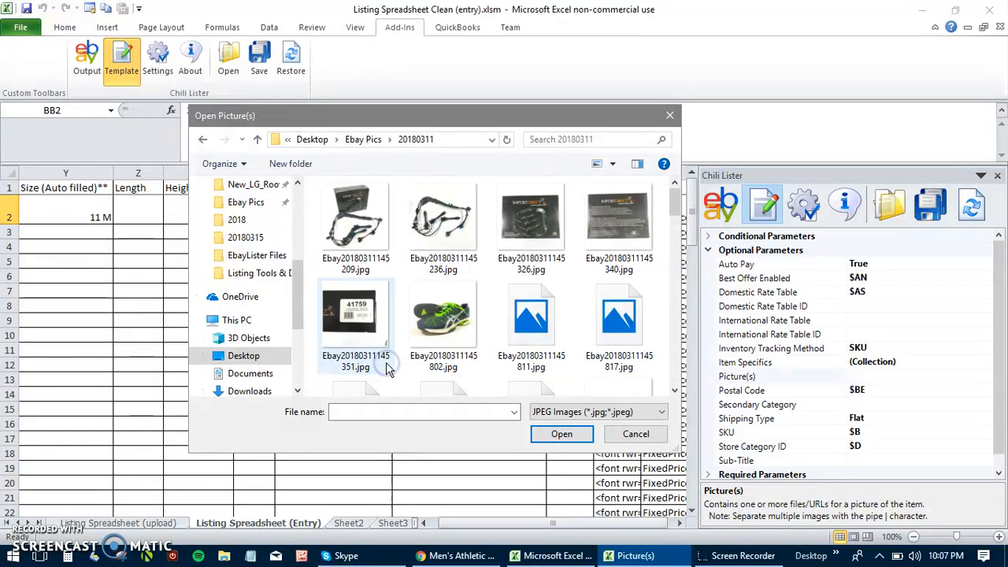
Step: Add the ten green and navy shoe photos, Ebay20180311145802.jpg through Ebay20180311145954.jpg, to the picture list
{"action": "left_click", "coordinate": [365, 225]}
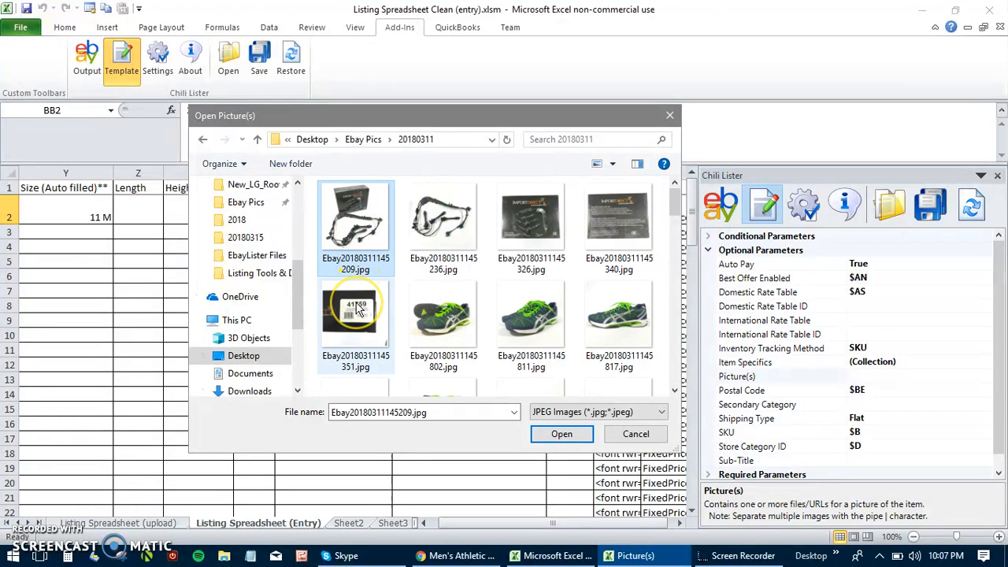
{"action": "left_click", "coordinate": [466, 319]}
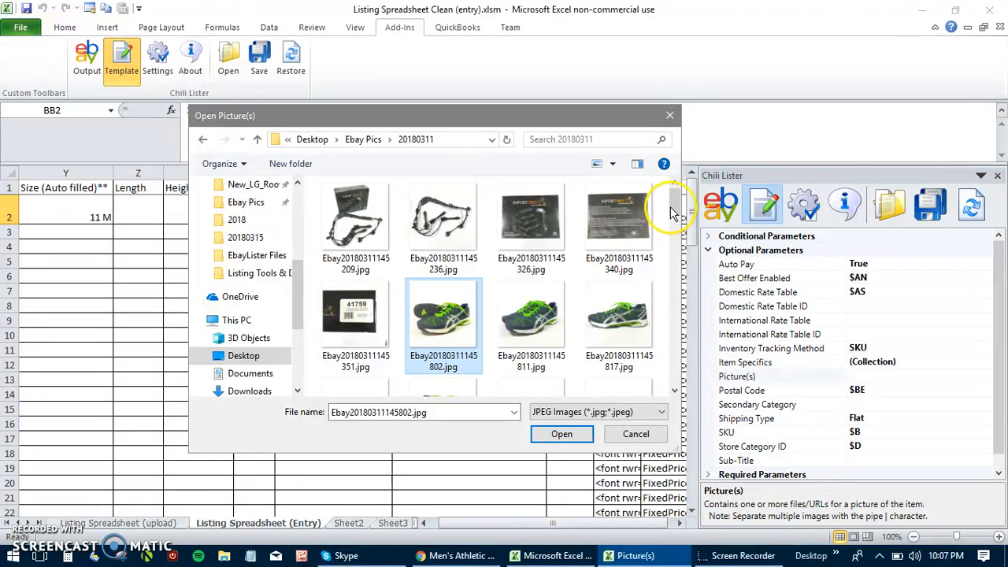
{"action": "left_click_drag", "start_coordinate": [675, 201], "coordinate": [675, 223]}
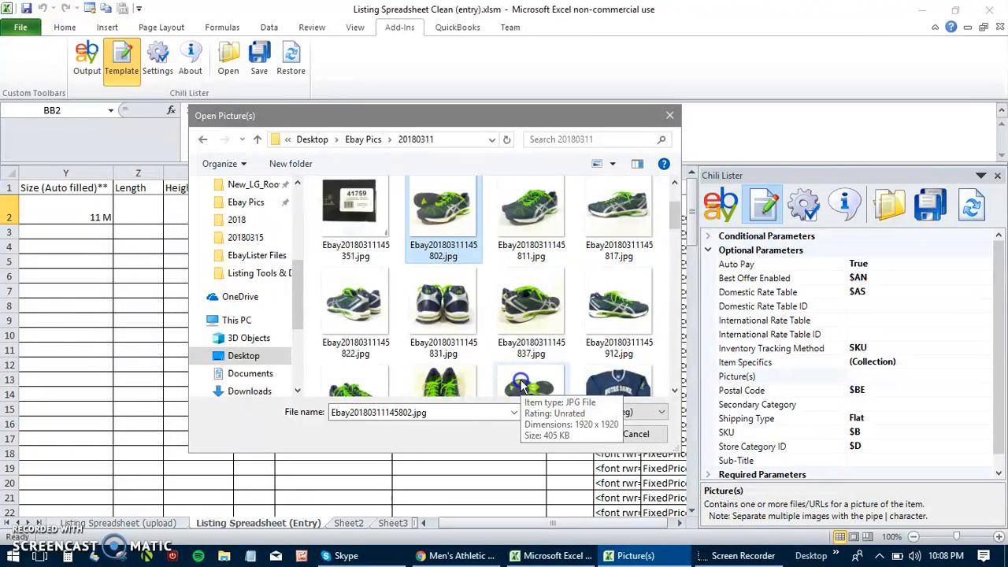
{"action": "left_click", "coordinate": [523, 386], "text": "shift"}
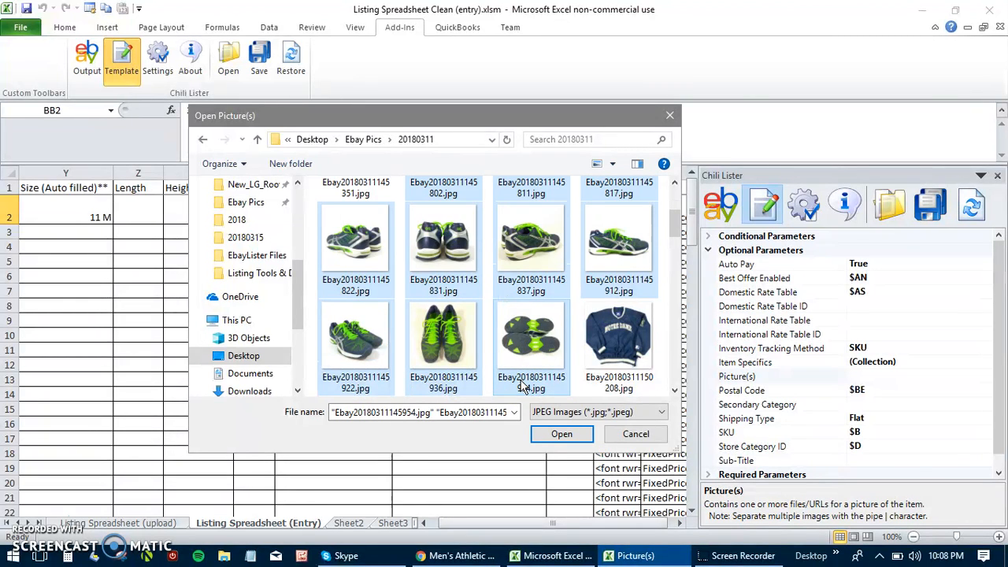
{"action": "left_click", "coordinate": [556, 435]}
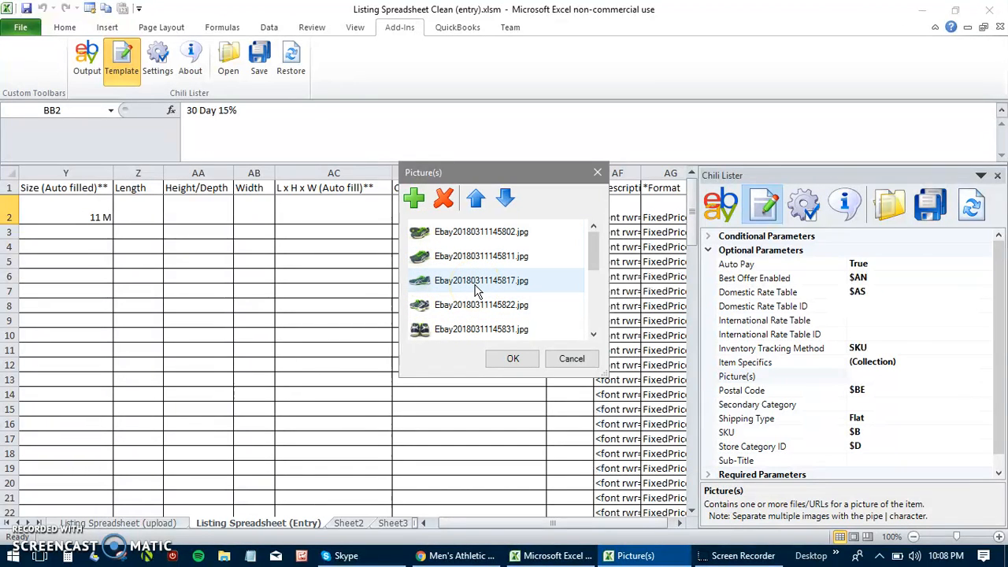
Step: Review the shoe picture list and accept it, putting the image file paths into the active cell BB2
{"action": "left_click", "coordinate": [482, 240]}
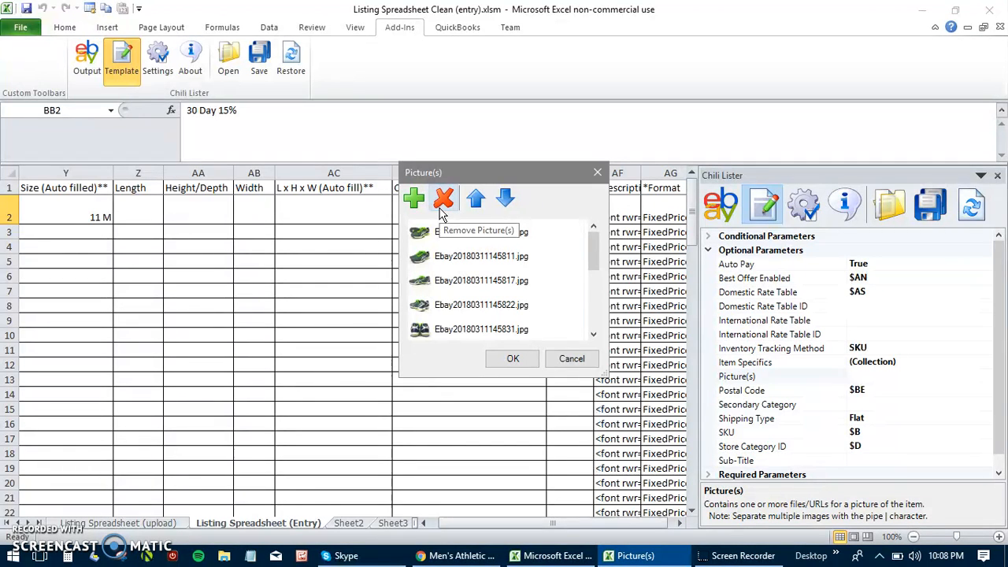
{"action": "left_click", "coordinate": [442, 200]}
{"action": "left_click", "coordinate": [452, 283]}
{"action": "left_click", "coordinate": [475, 231]}
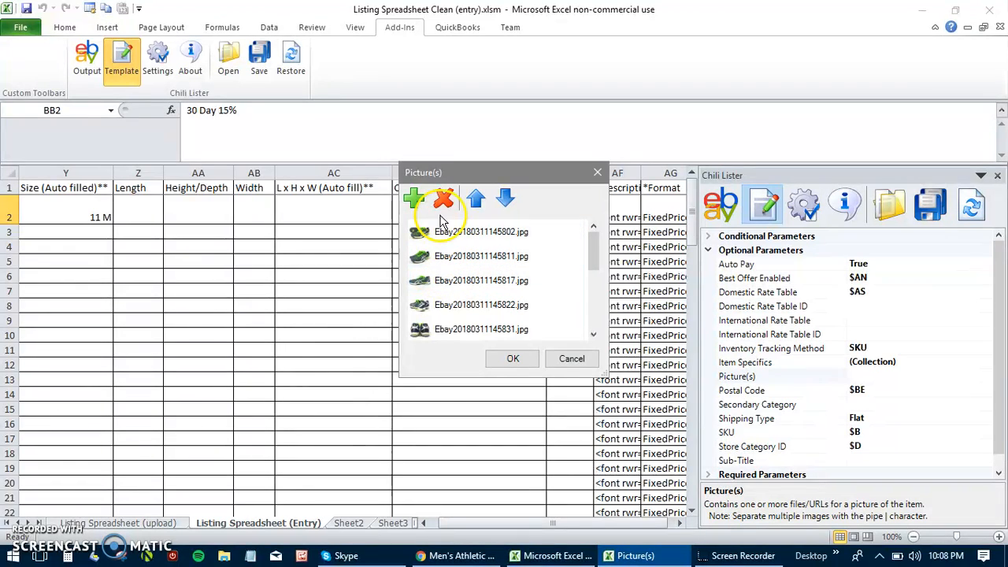
{"action": "left_click", "coordinate": [514, 357]}
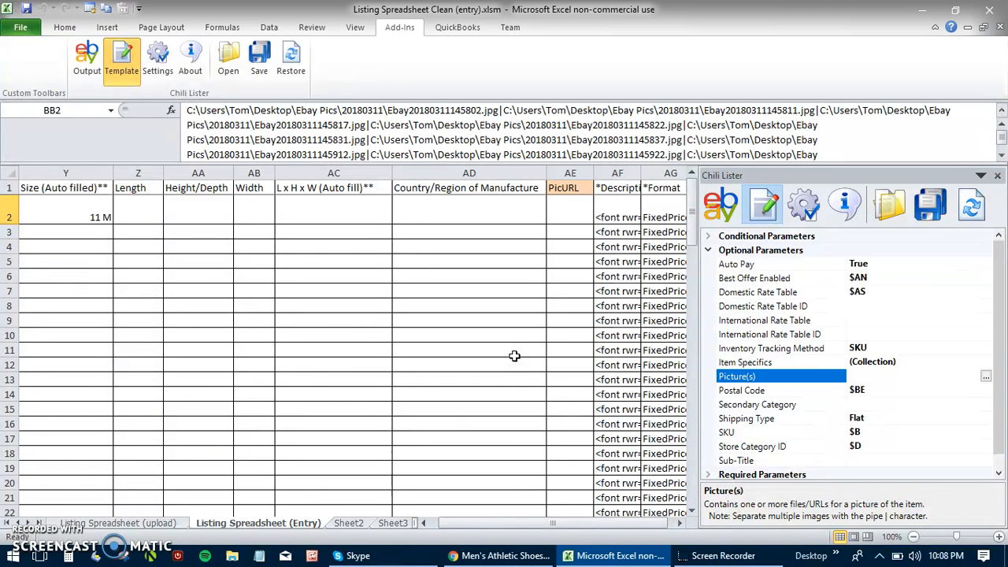
{"action": "left_click", "coordinate": [557, 238]}
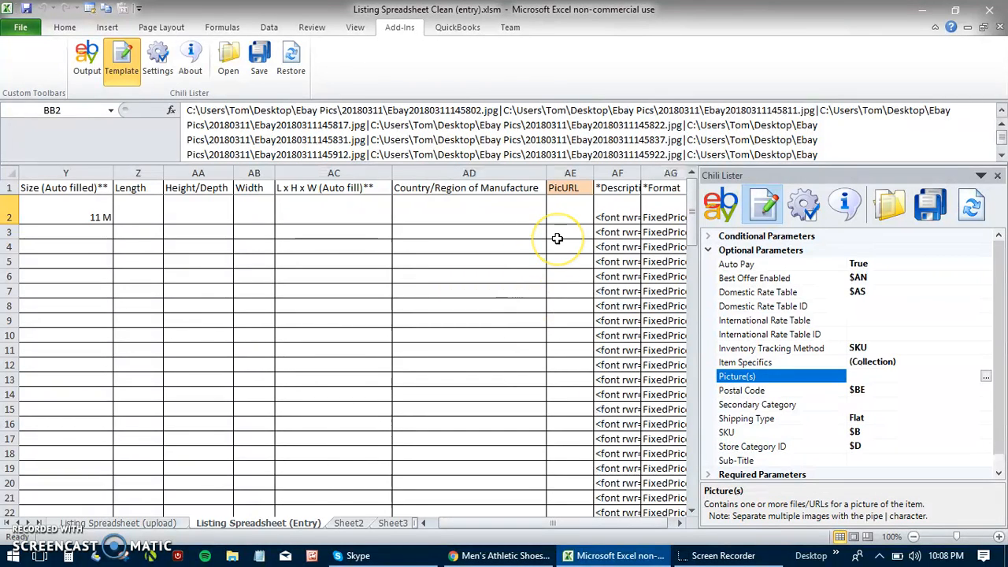
Step: Set the ReturnProfileName in cell BB2 back to the 30 Day 15% option in place of the image paths
{"action": "left_click", "coordinate": [560, 212]}
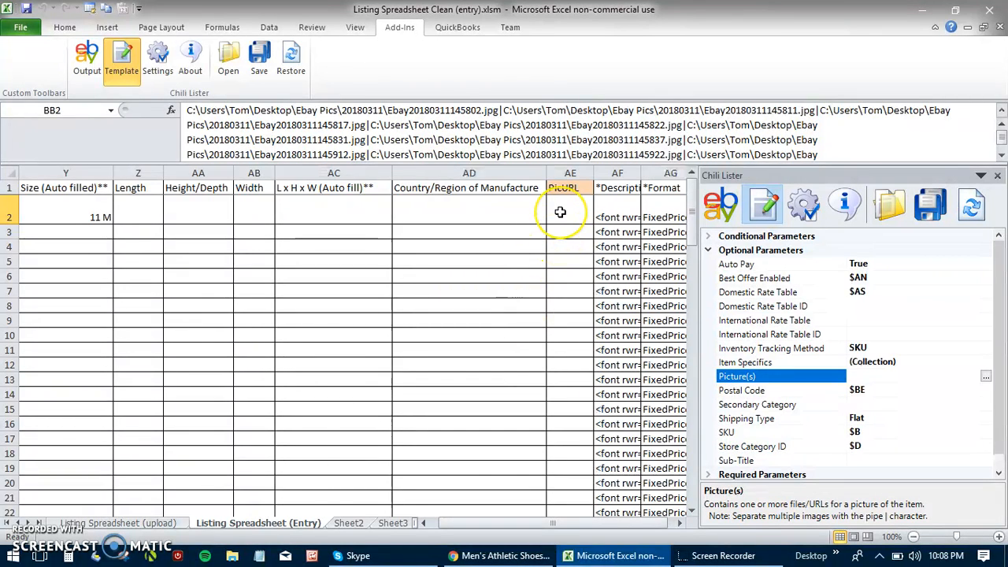
{"action": "left_click_drag", "start_coordinate": [479, 523], "coordinate": [502, 532]}
{"action": "left_click", "coordinate": [579, 223]}
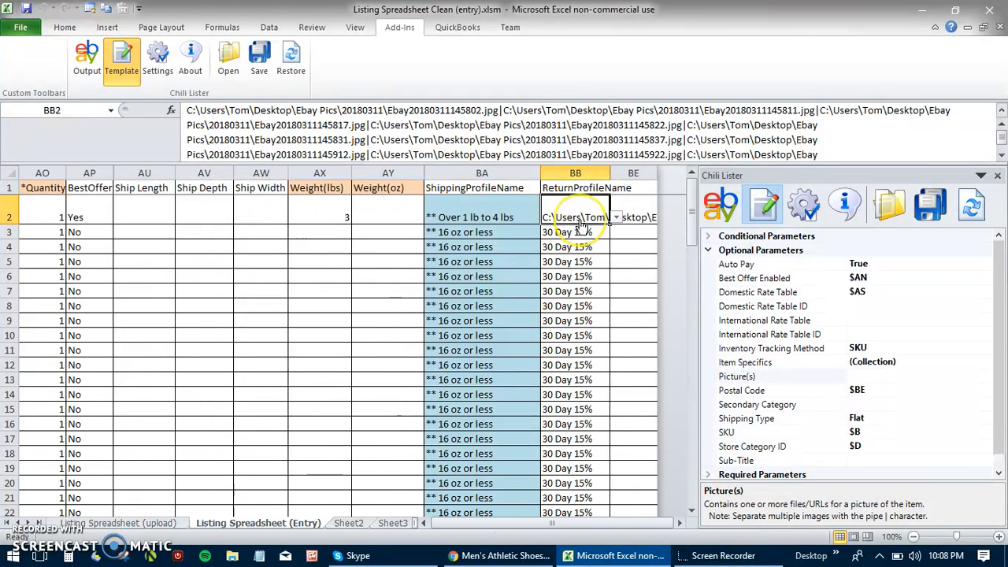
{"action": "left_click", "coordinate": [615, 217]}
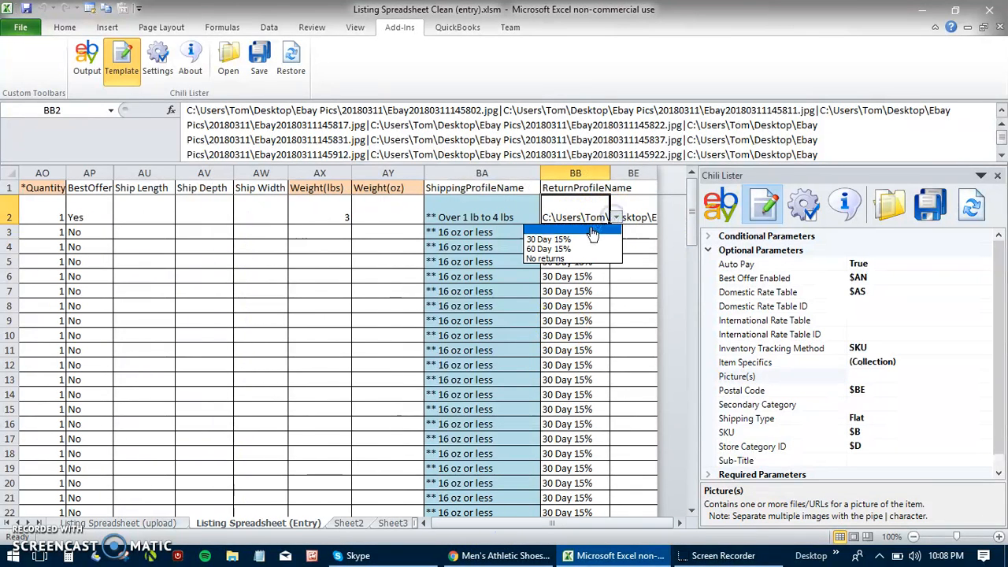
{"action": "left_click", "coordinate": [579, 239]}
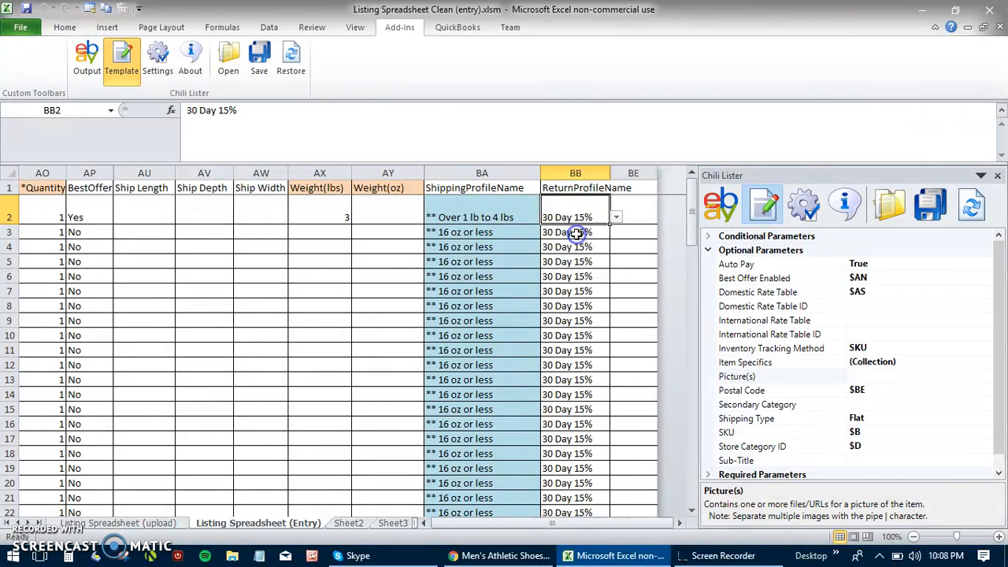
Step: Make the PicURL cell AE2 active and start adding images for the template's Picture(s) parameter
{"action": "left_click_drag", "start_coordinate": [511, 523], "coordinate": [469, 523]}
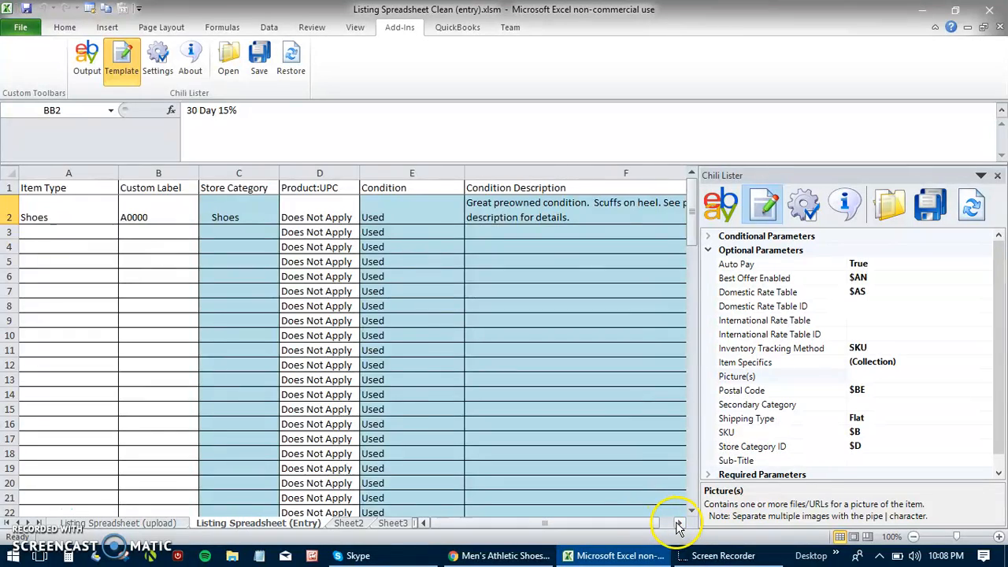
{"action": "left_click", "coordinate": [677, 523]}
{"action": "left_click_drag", "start_coordinate": [677, 524], "coordinate": [677, 525]}
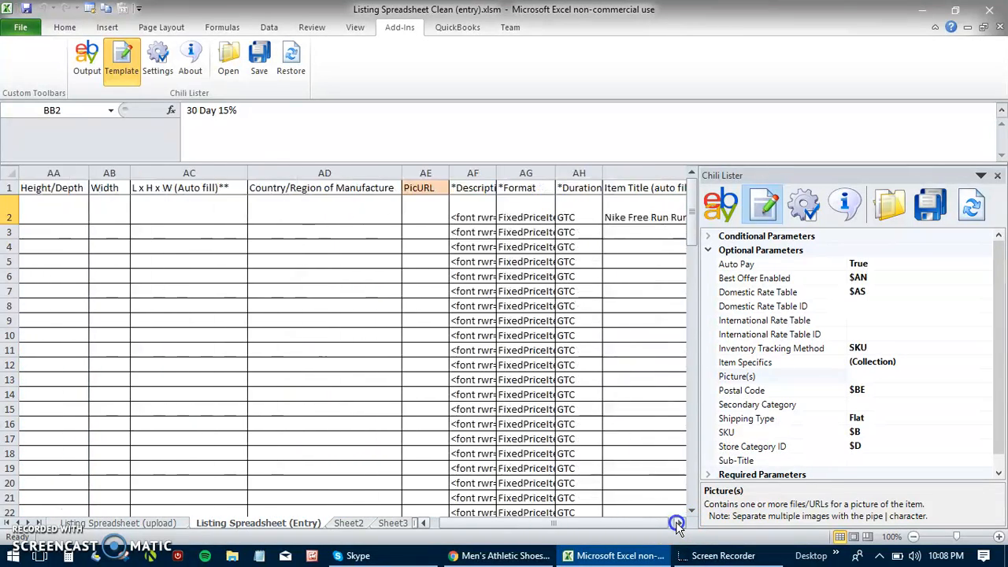
{"action": "left_click", "coordinate": [411, 208]}
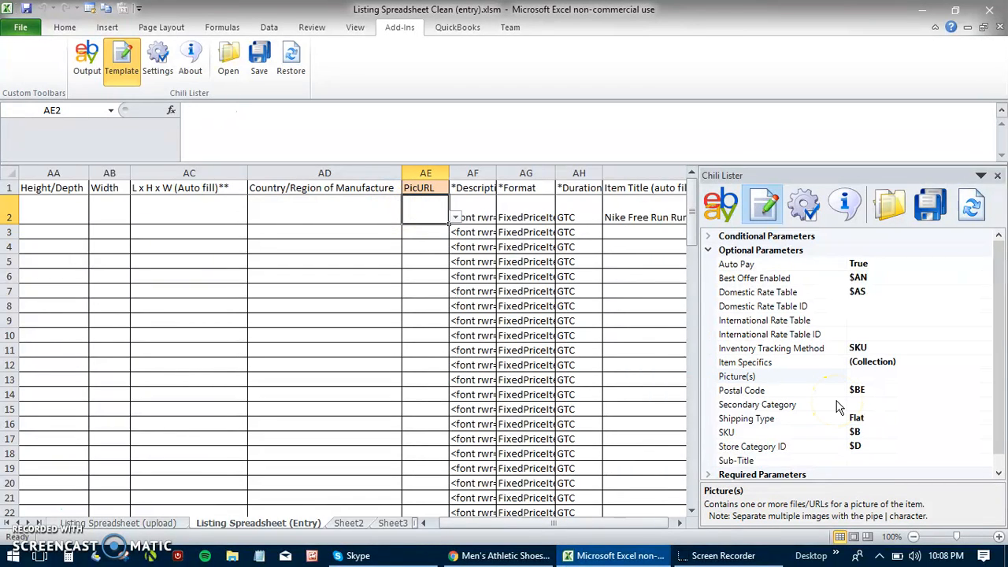
{"action": "left_click", "coordinate": [906, 376]}
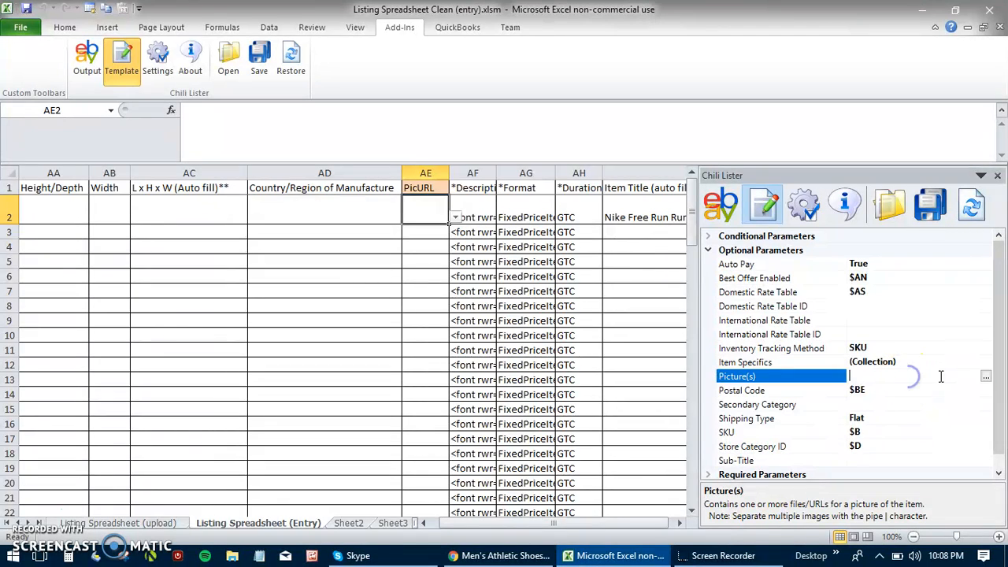
{"action": "left_click", "coordinate": [986, 377]}
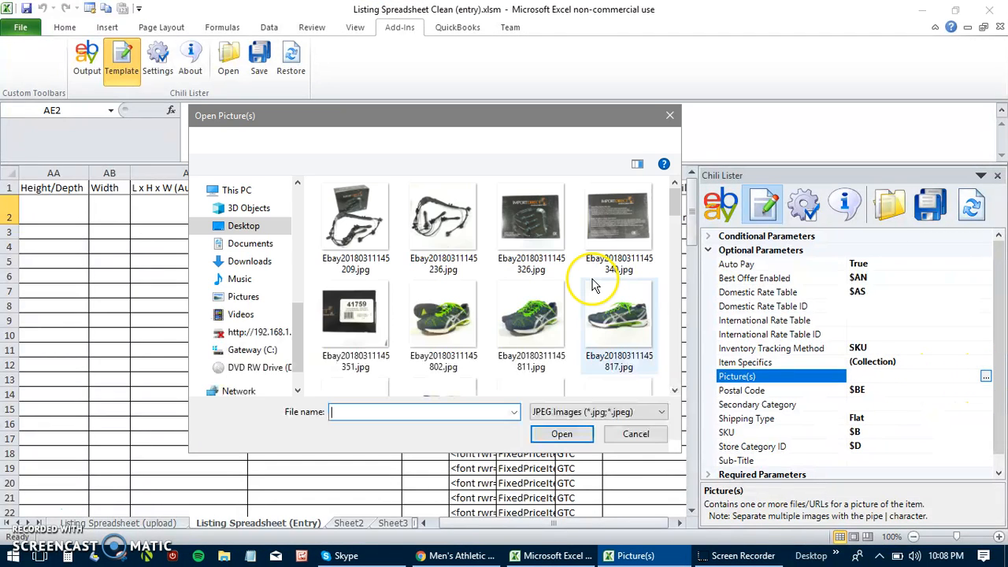
Step: Add the shoe photos Ebay20180311145802.jpg through Ebay20180311145954.jpg, accept the list to fill AE2, and dismiss the AVG notification
{"action": "left_click", "coordinate": [455, 309]}
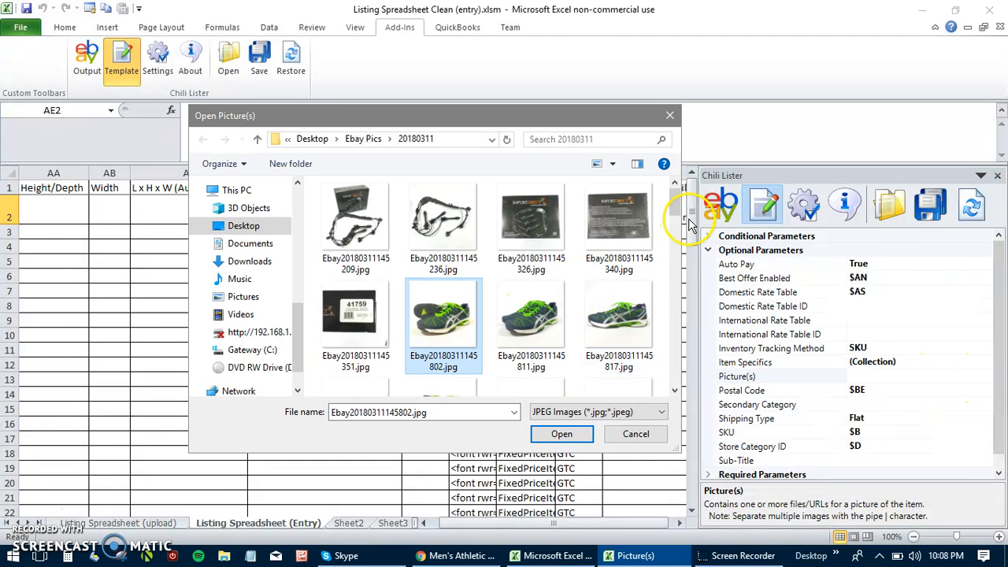
{"action": "left_click_drag", "start_coordinate": [673, 201], "coordinate": [673, 219]}
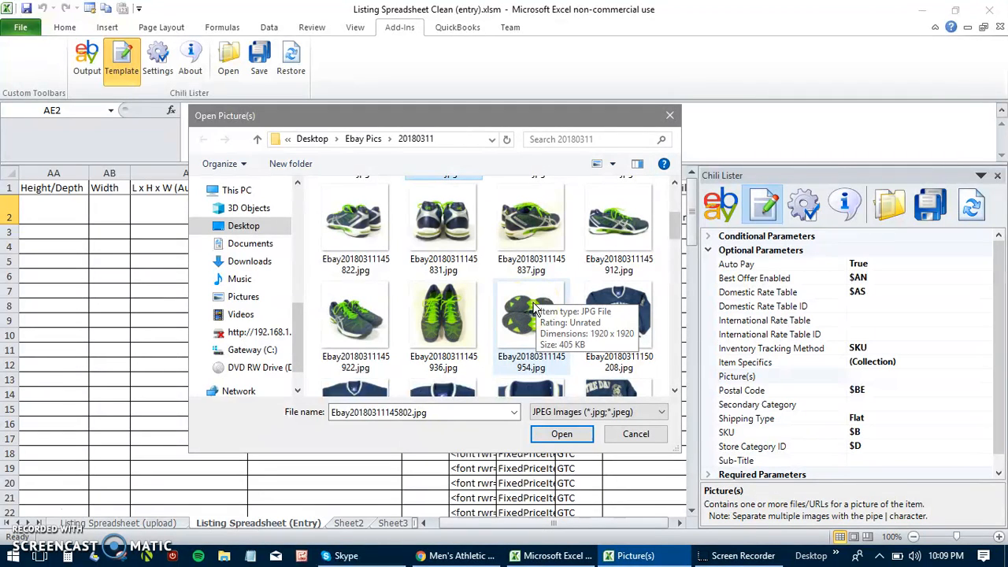
{"action": "left_click", "coordinate": [534, 308], "text": "shift"}
{"action": "left_click", "coordinate": [565, 434]}
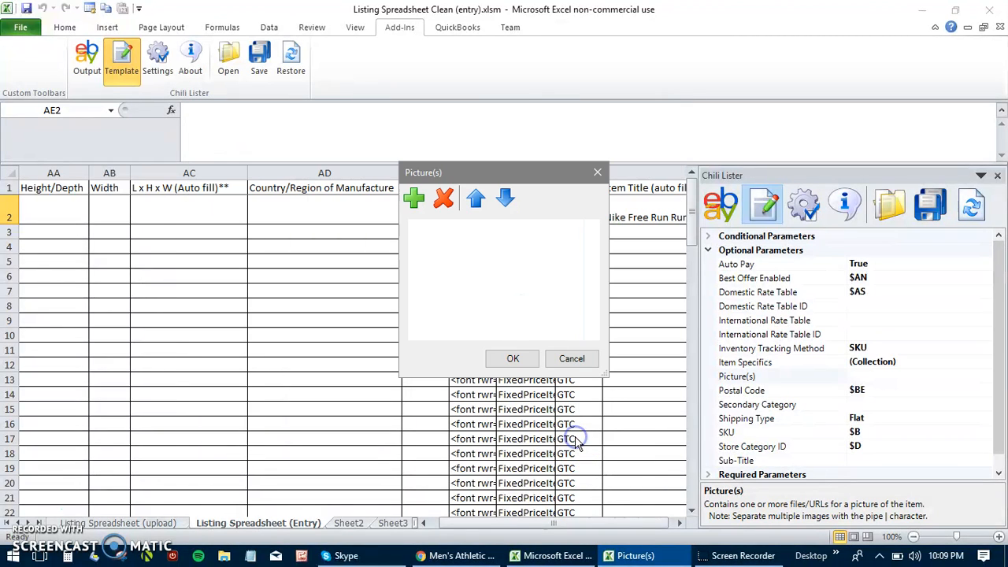
{"action": "left_click", "coordinate": [510, 358]}
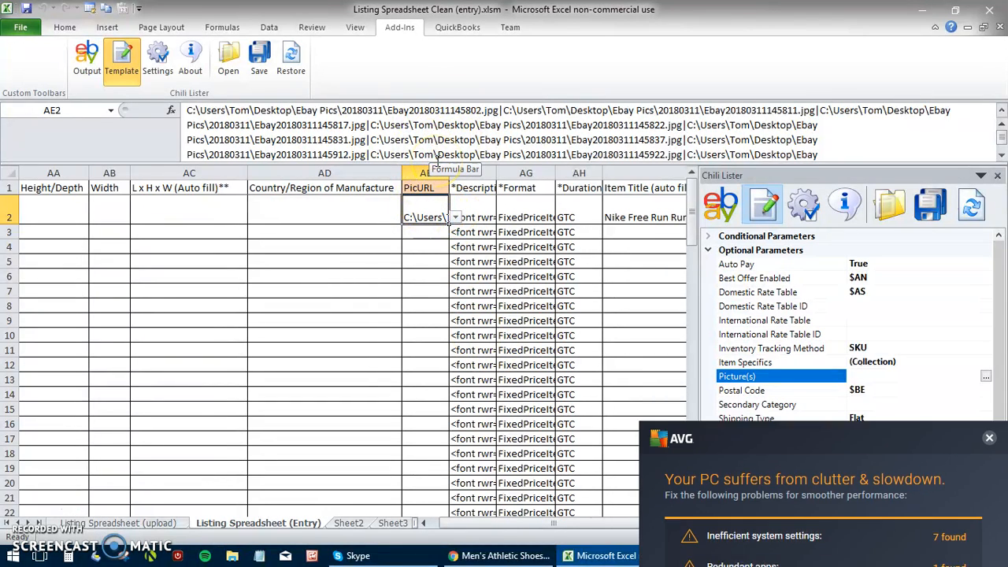
{"action": "left_click", "coordinate": [989, 308]}
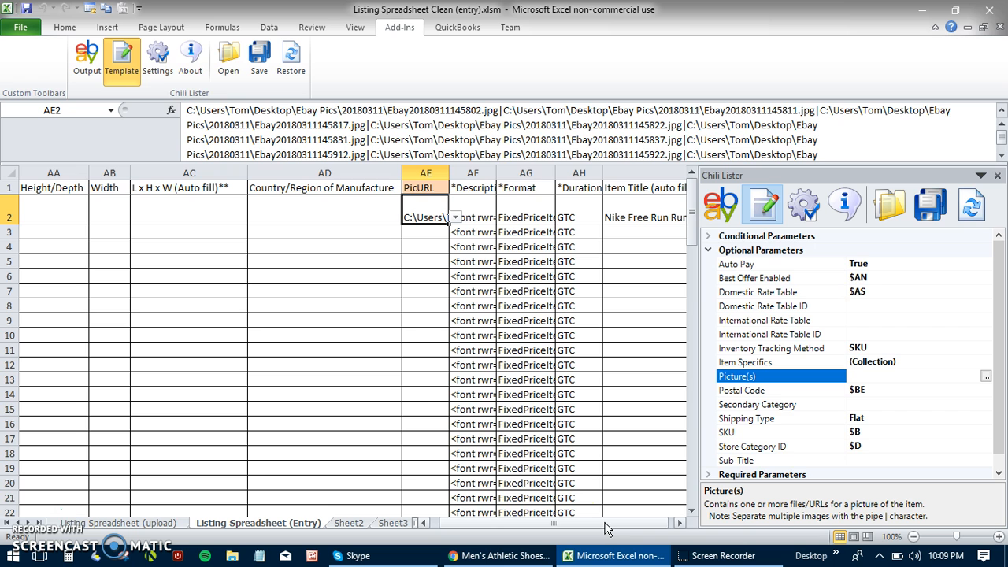
Step: Upload the row 2 shoe listing to eBay with Chili Lister and check the output log
{"action": "left_click_drag", "start_coordinate": [482, 524], "coordinate": [461, 526]}
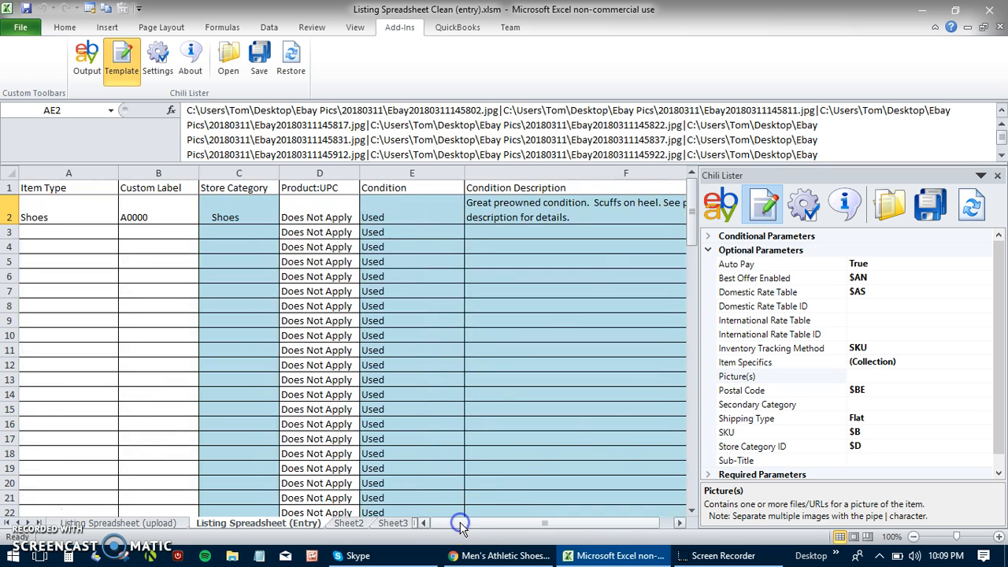
{"action": "left_click", "coordinate": [721, 204]}
{"action": "left_click", "coordinate": [891, 211]}
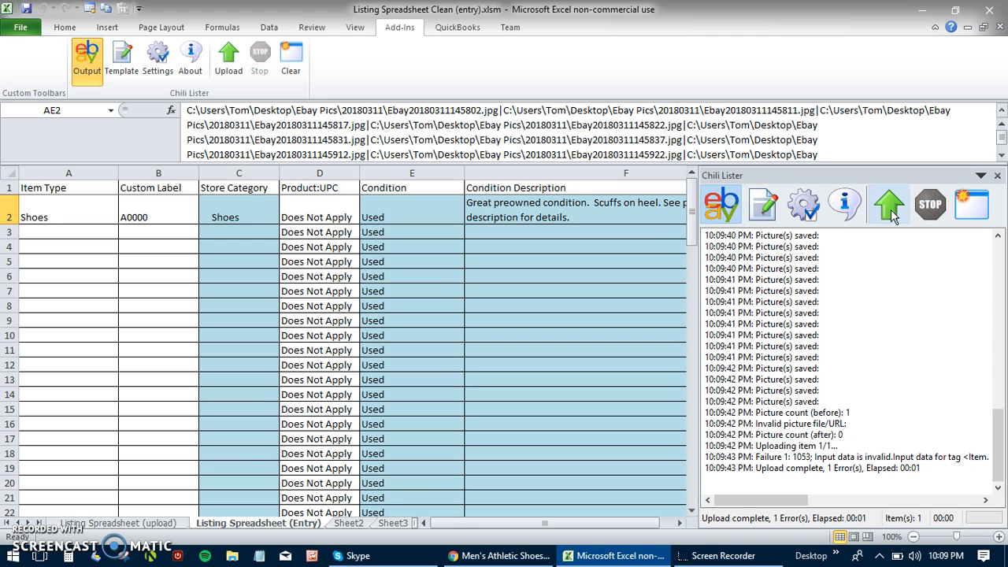
{"action": "mouse_move", "coordinate": [765, 500]}
{"action": "left_mouse_down"}
{"action": "mouse_move", "coordinate": [880, 503]}
{"action": "mouse_move", "coordinate": [755, 502]}
{"action": "left_mouse_up"}
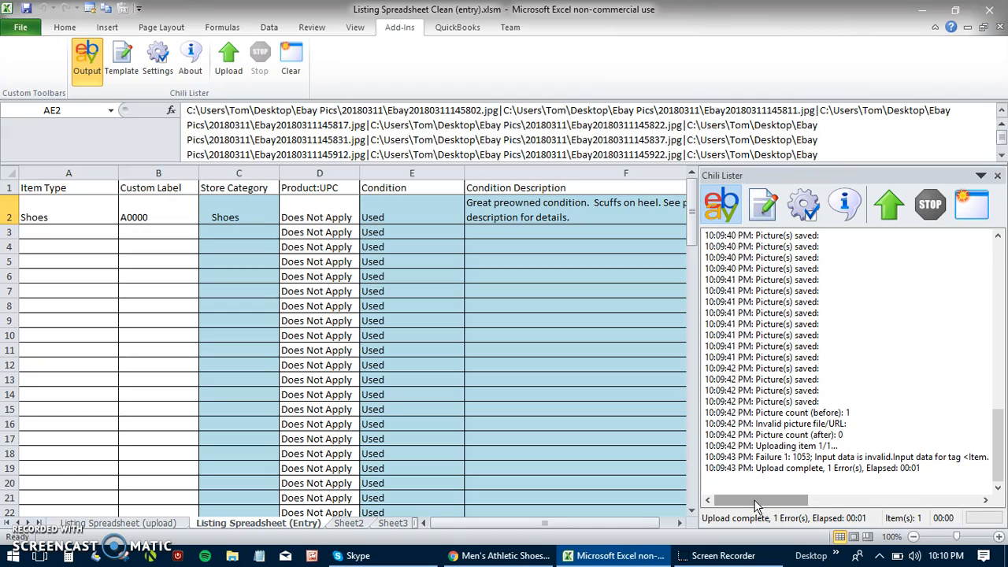
{"action": "left_click", "coordinate": [598, 513]}
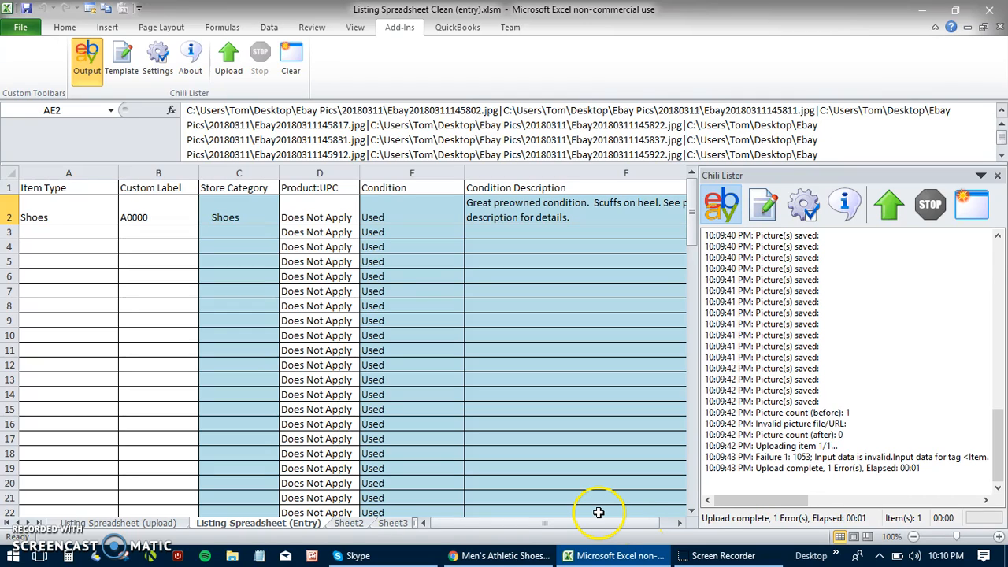
Step: Switch to Chrome and open the active listings page in eBay's Seller Hub
{"action": "left_click", "coordinate": [501, 555]}
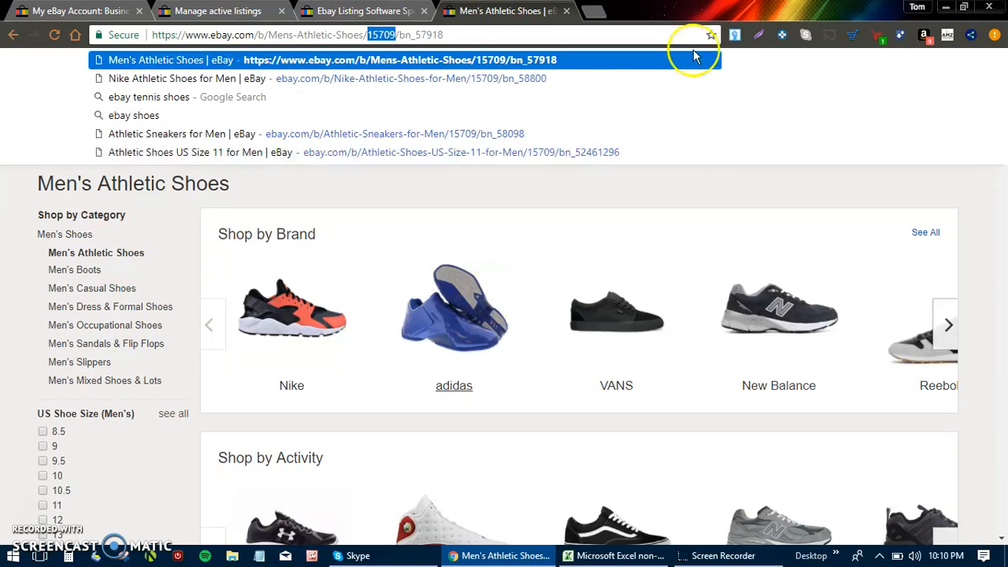
{"action": "left_click", "coordinate": [874, 198]}
{"action": "left_click", "coordinate": [844, 79]}
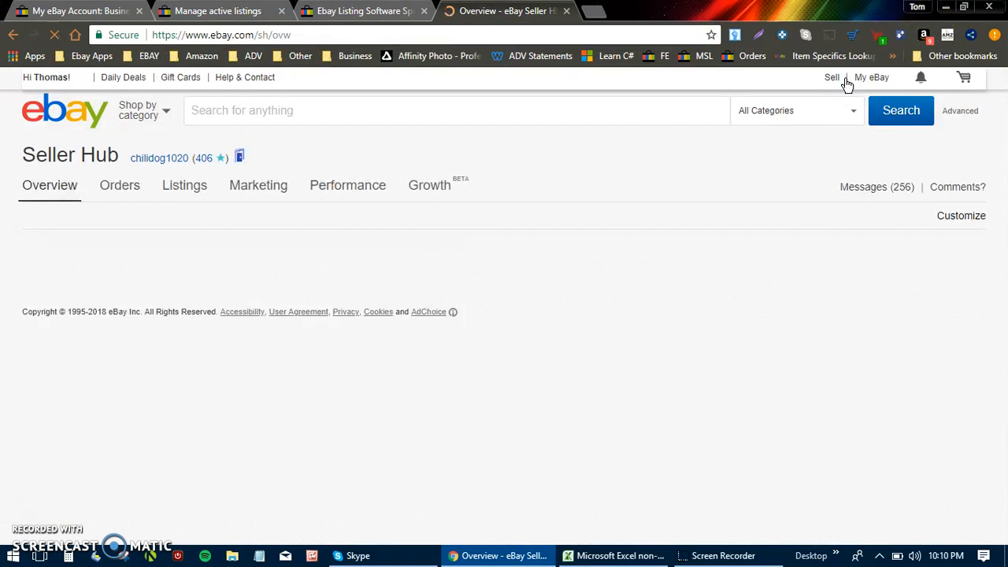
{"action": "left_click", "coordinate": [559, 173]}
{"action": "left_click_drag", "start_coordinate": [1001, 113], "coordinate": [1001, 87]}
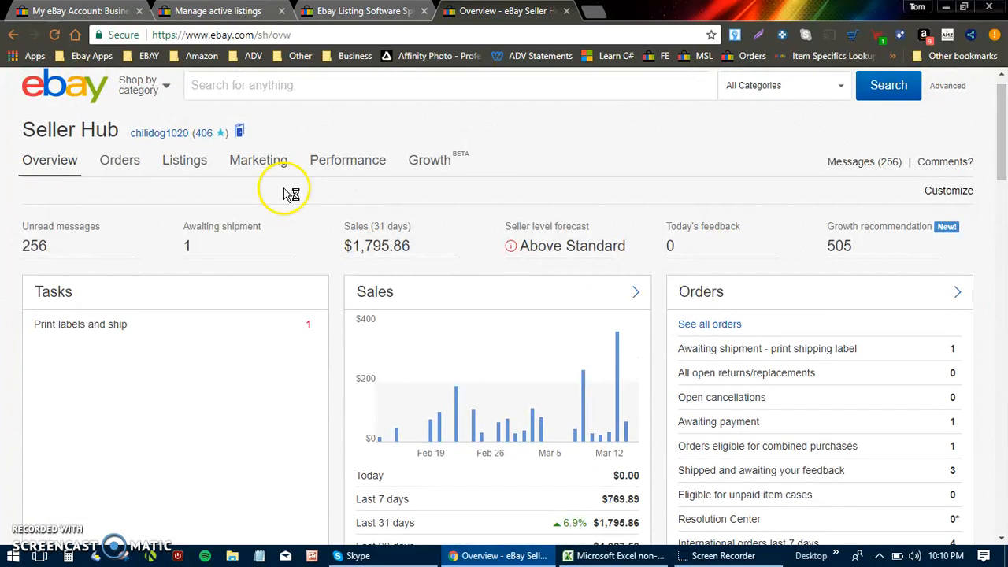
{"action": "left_click", "coordinate": [182, 167]}
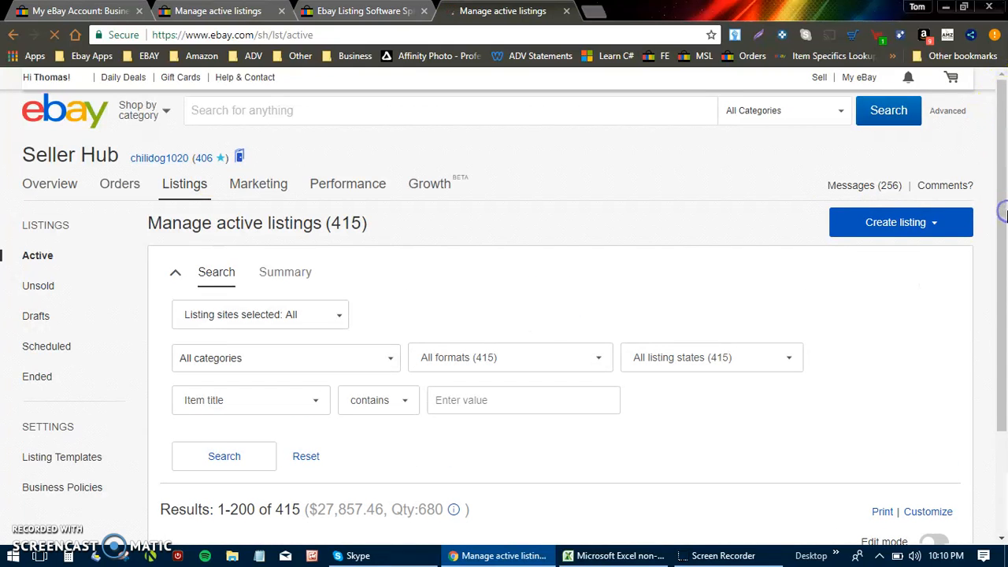
Step: Look through the active listings and open the Tommy Hilfiger Box Logo Button Down shirt listing
{"action": "scroll", "coordinate": [1003, 211], "scroll_direction": "down", "scroll_amount": 5}
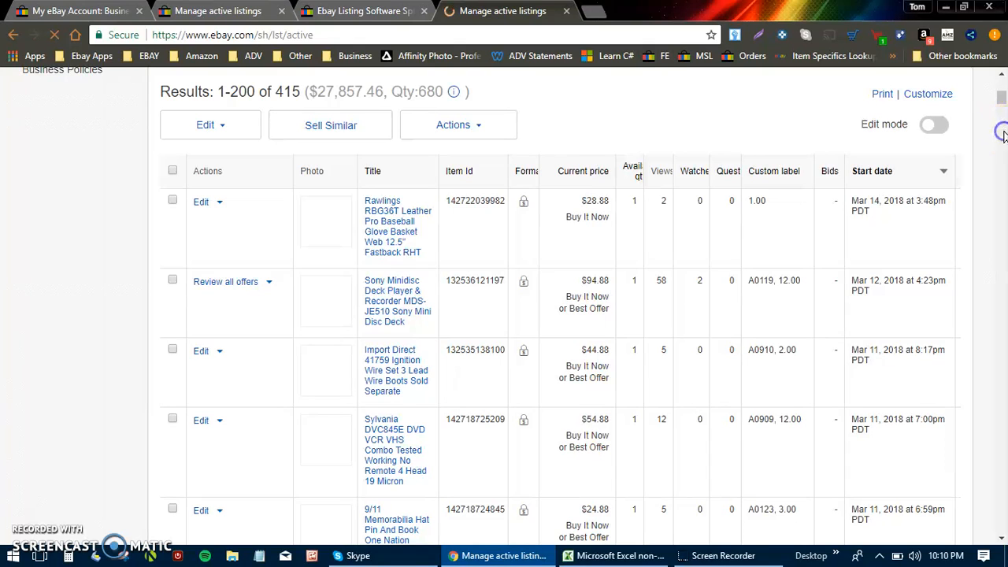
{"action": "scroll", "coordinate": [1003, 137], "scroll_direction": "down", "scroll_amount": 6}
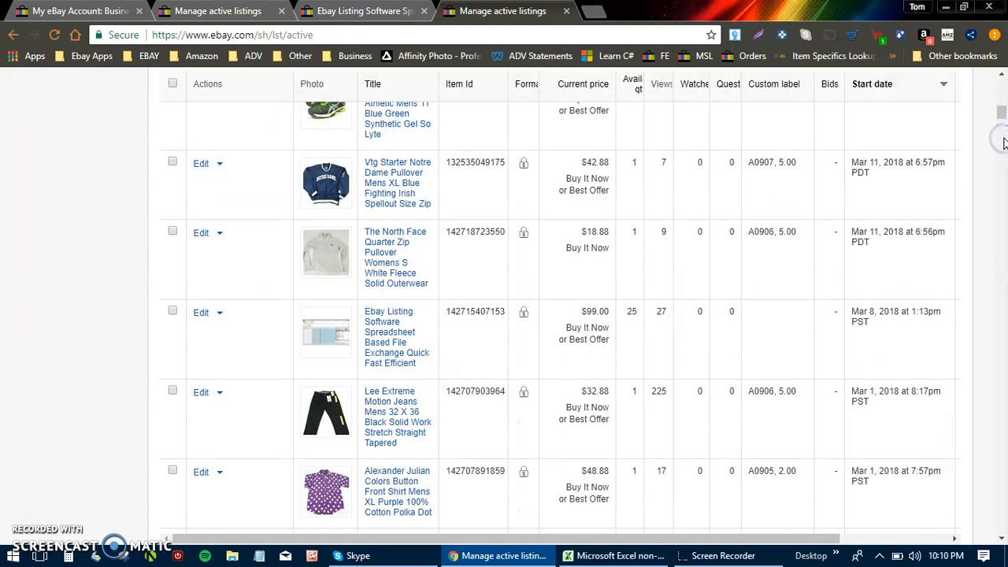
{"action": "scroll", "coordinate": [1003, 142], "scroll_direction": "down", "scroll_amount": 5}
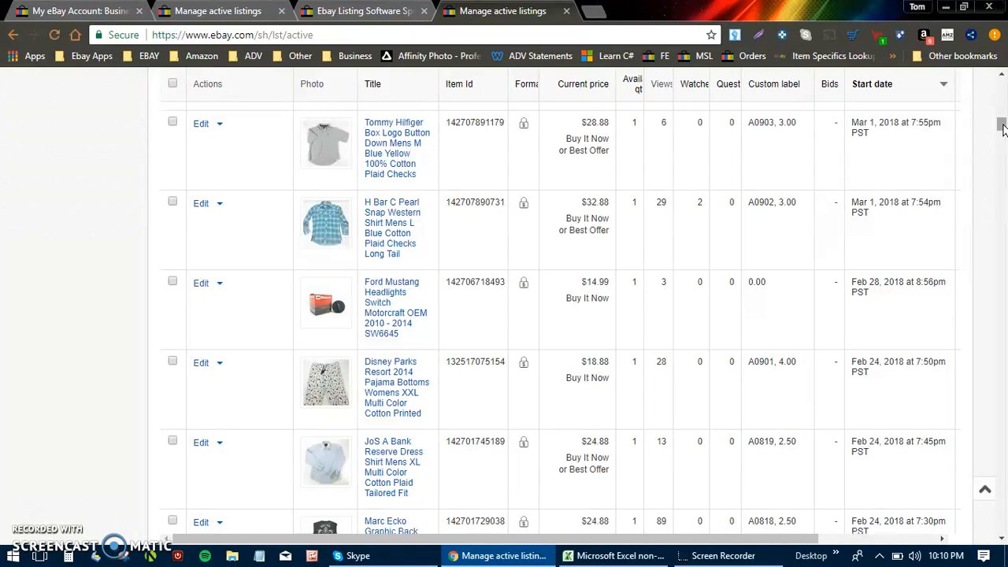
{"action": "scroll", "coordinate": [1003, 128], "scroll_direction": "up", "scroll_amount": 1}
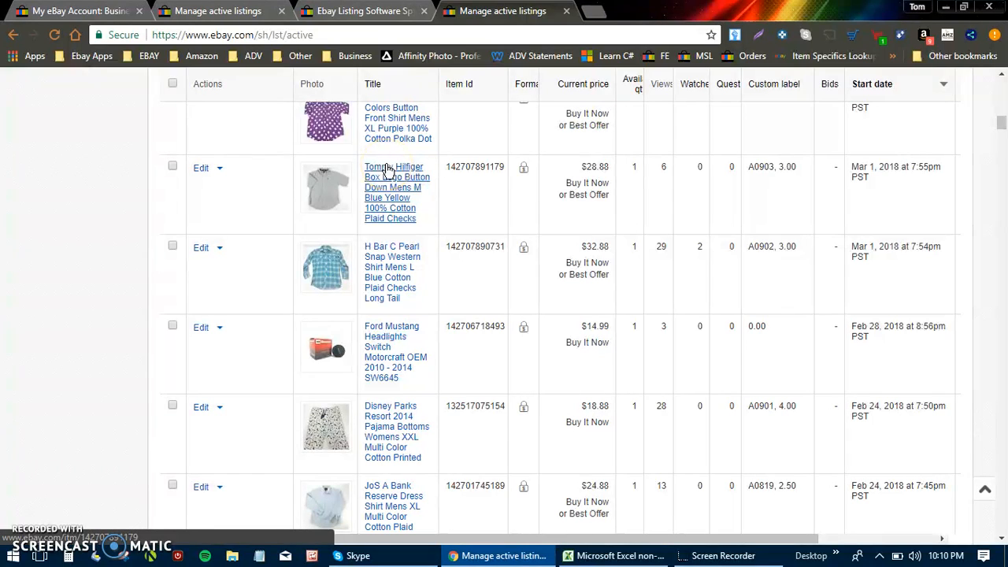
{"action": "left_click", "coordinate": [388, 201]}
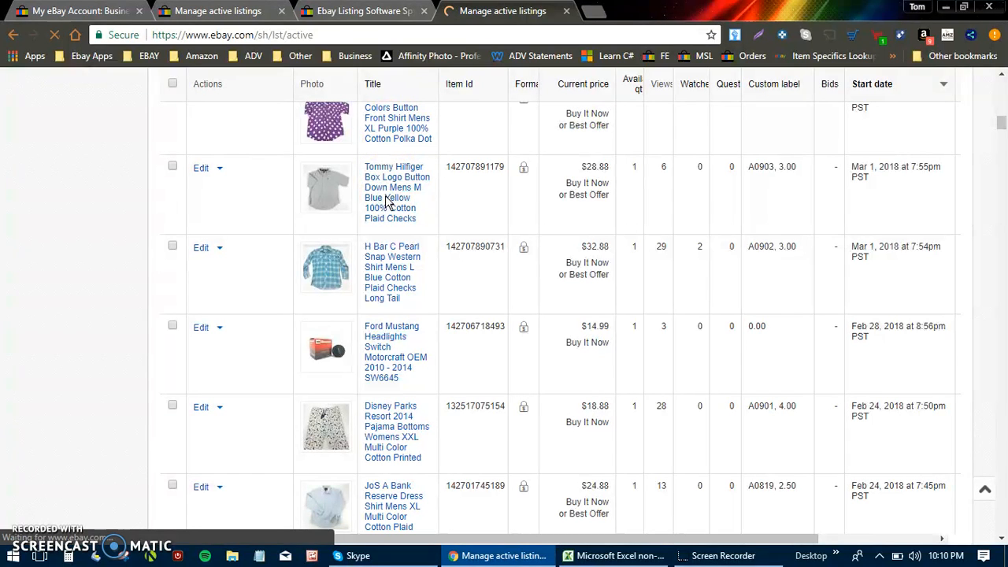
Step: Examine the shirt listing's title, condition, price, item specifics, and description with measurements
{"action": "left_click_drag", "start_coordinate": [998, 140], "coordinate": [1002, 155]}
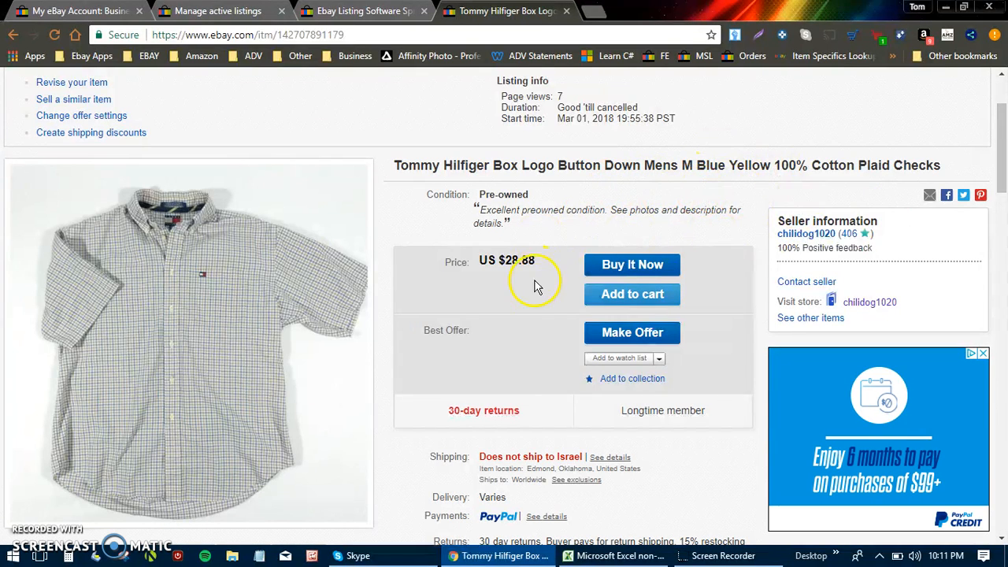
{"action": "left_click_drag", "start_coordinate": [1002, 156], "coordinate": [1004, 277]}
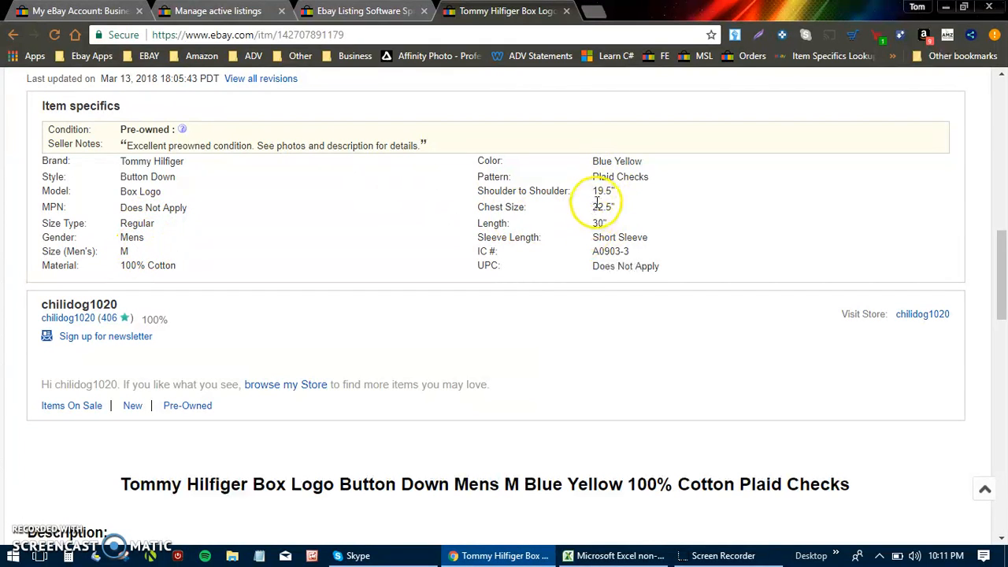
{"action": "left_click_drag", "start_coordinate": [1002, 250], "coordinate": [1003, 315]}
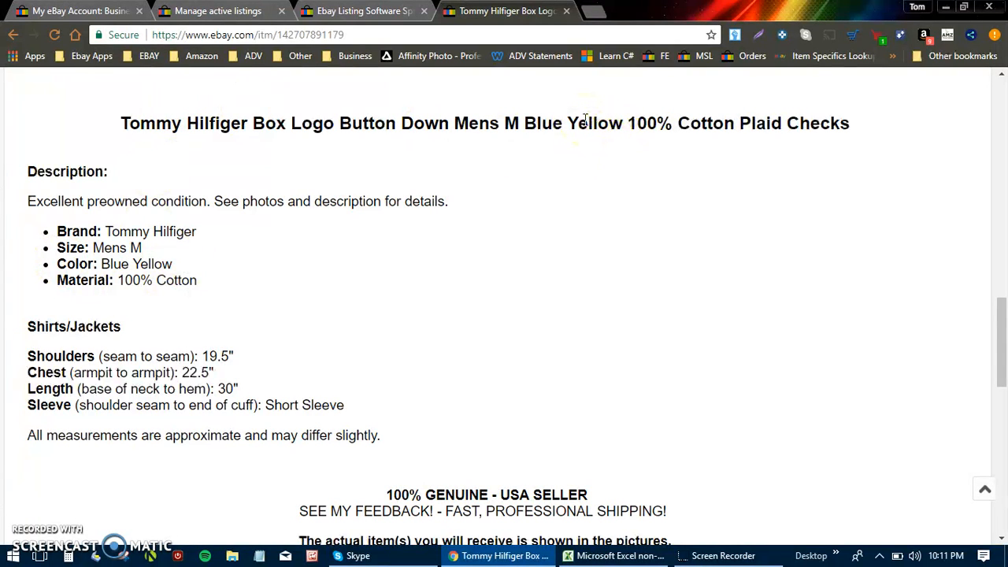
{"action": "mouse_move", "coordinate": [997, 334]}
{"action": "left_mouse_down"}
{"action": "mouse_move", "coordinate": [1003, 356]}
{"action": "mouse_move", "coordinate": [1003, 317]}
{"action": "mouse_move", "coordinate": [1003, 331]}
{"action": "left_mouse_up"}
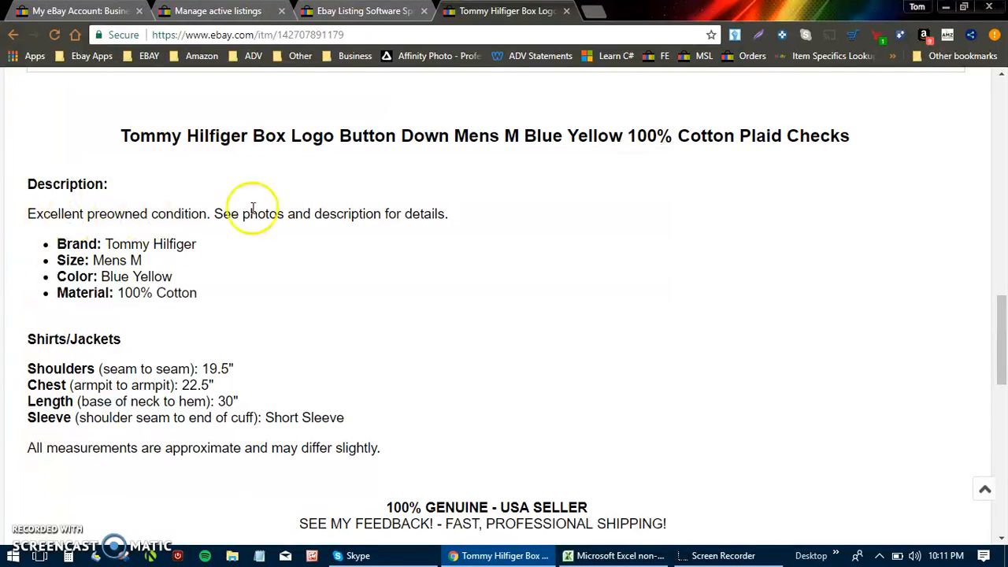
{"action": "left_click_drag", "start_coordinate": [1001, 326], "coordinate": [1000, 128]}
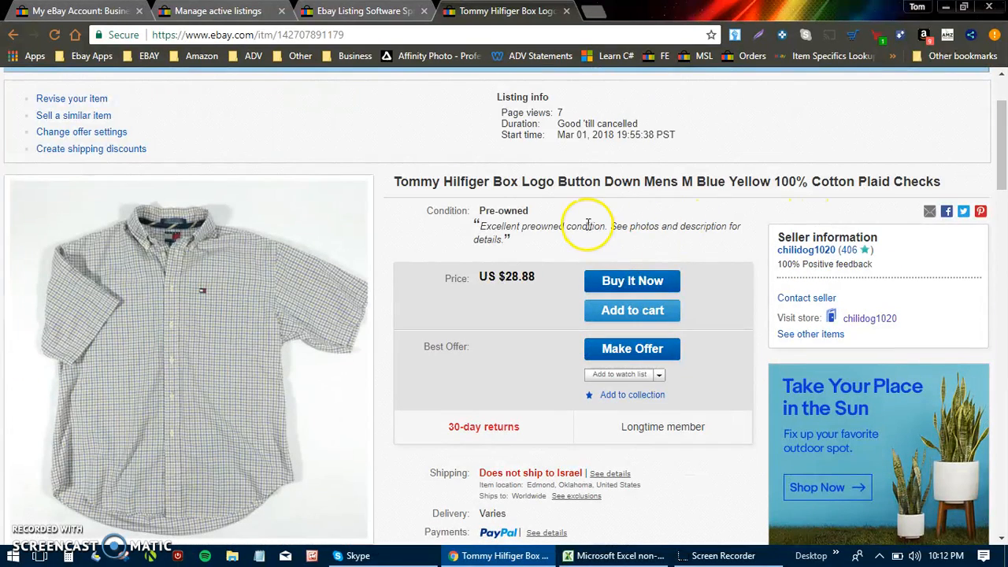
{"action": "left_click_drag", "start_coordinate": [1002, 150], "coordinate": [909, 342]}
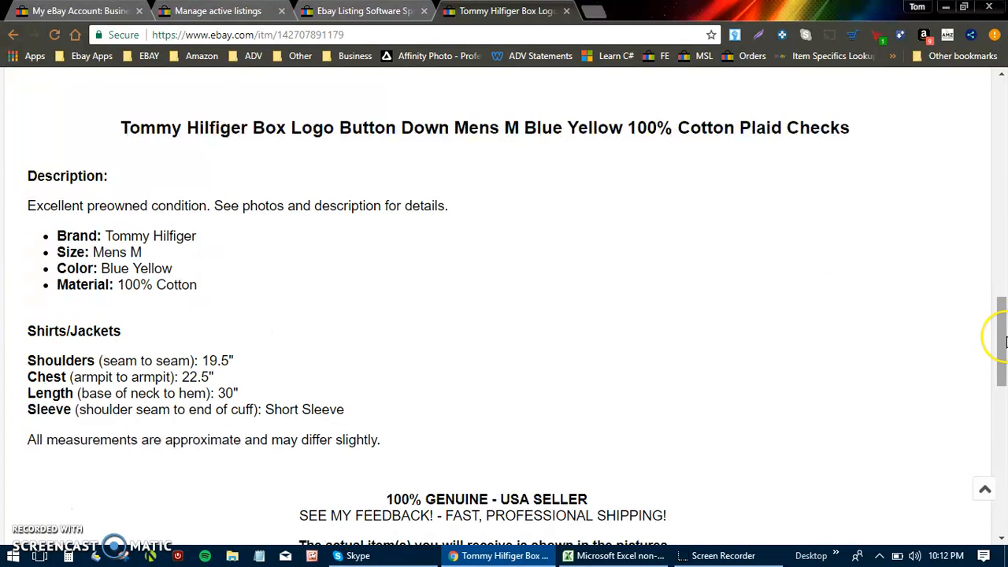
{"action": "scroll", "coordinate": [1001, 318], "scroll_direction": "up", "scroll_amount": 1}
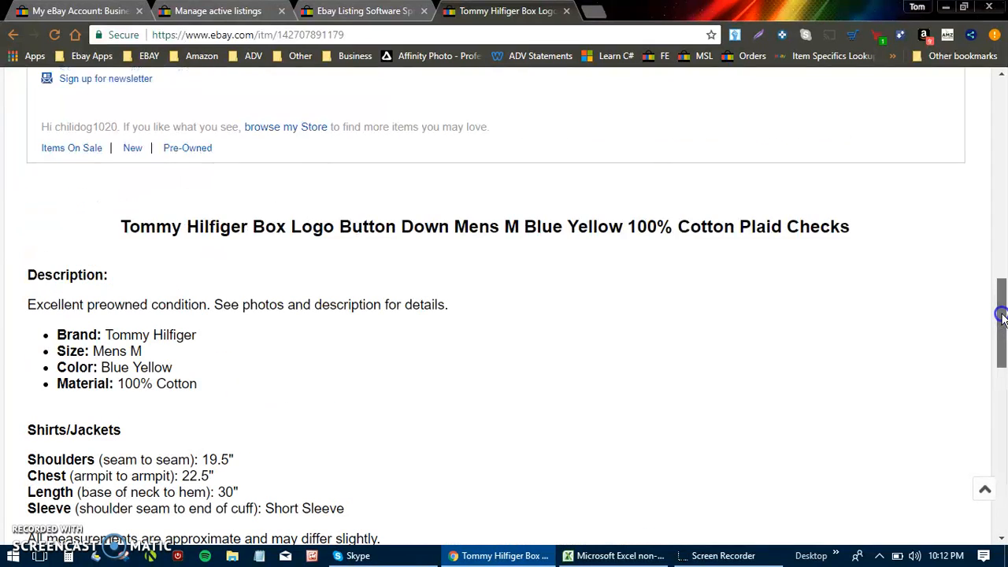